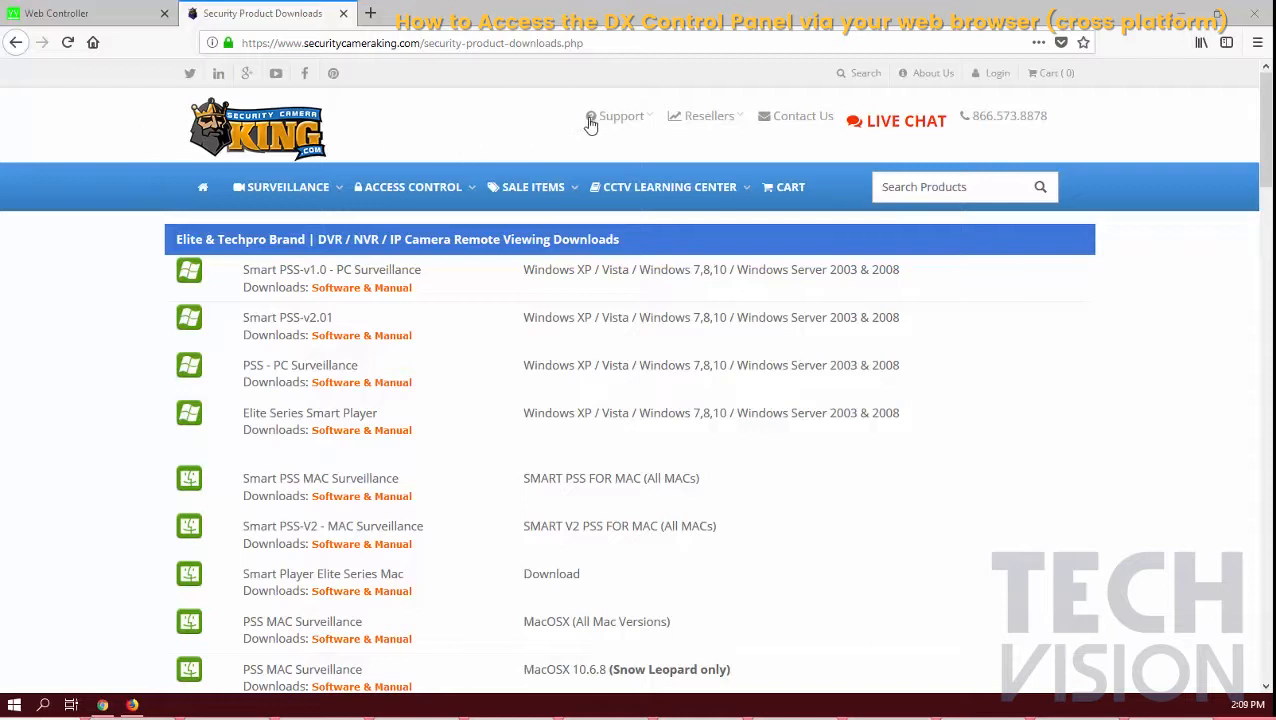
Scroll down to the Access Control Software & Manuals section and highlight its heading
scroll(95, 250, "down", 10)
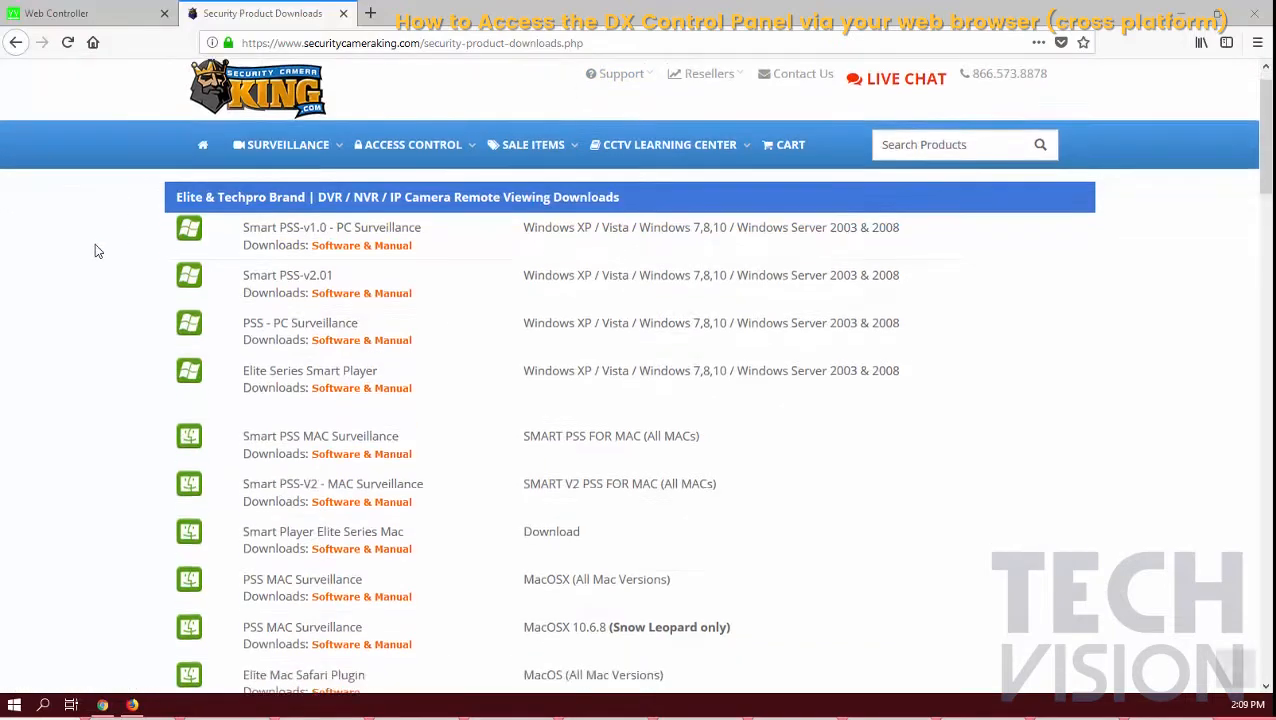
scroll(97, 250, "down", 15)
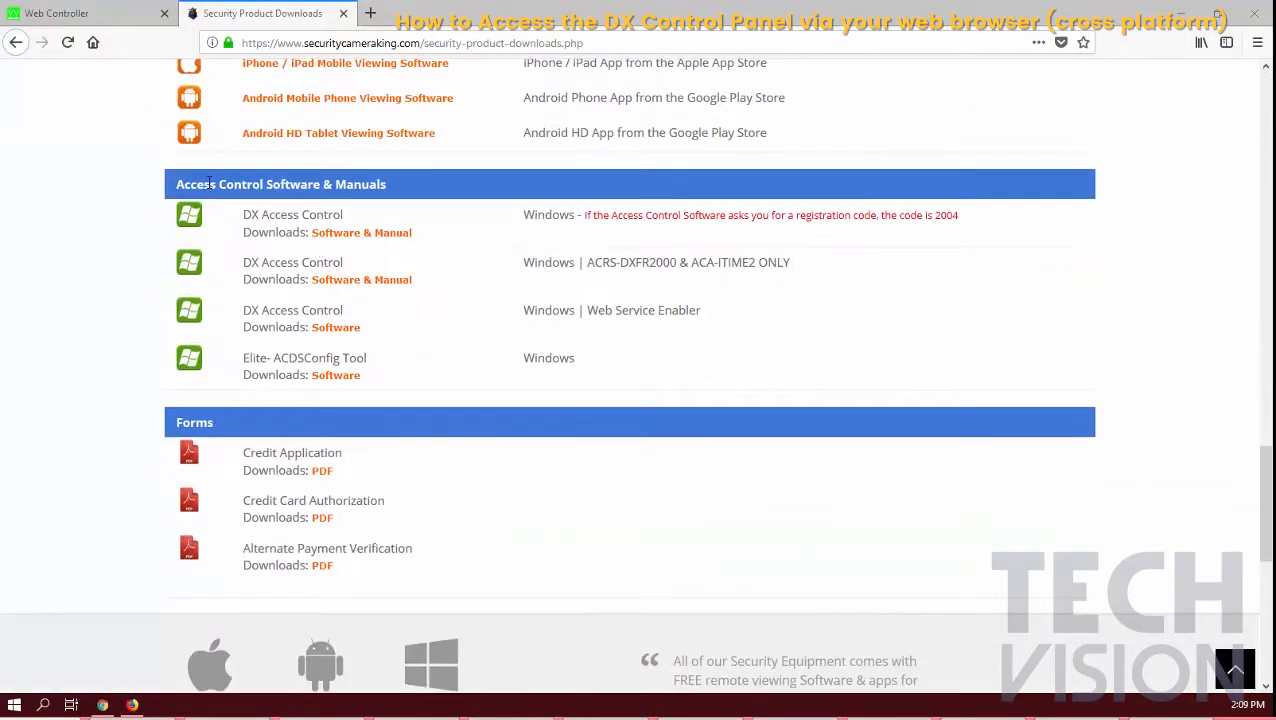
left_click_drag(176, 184, 392, 184)
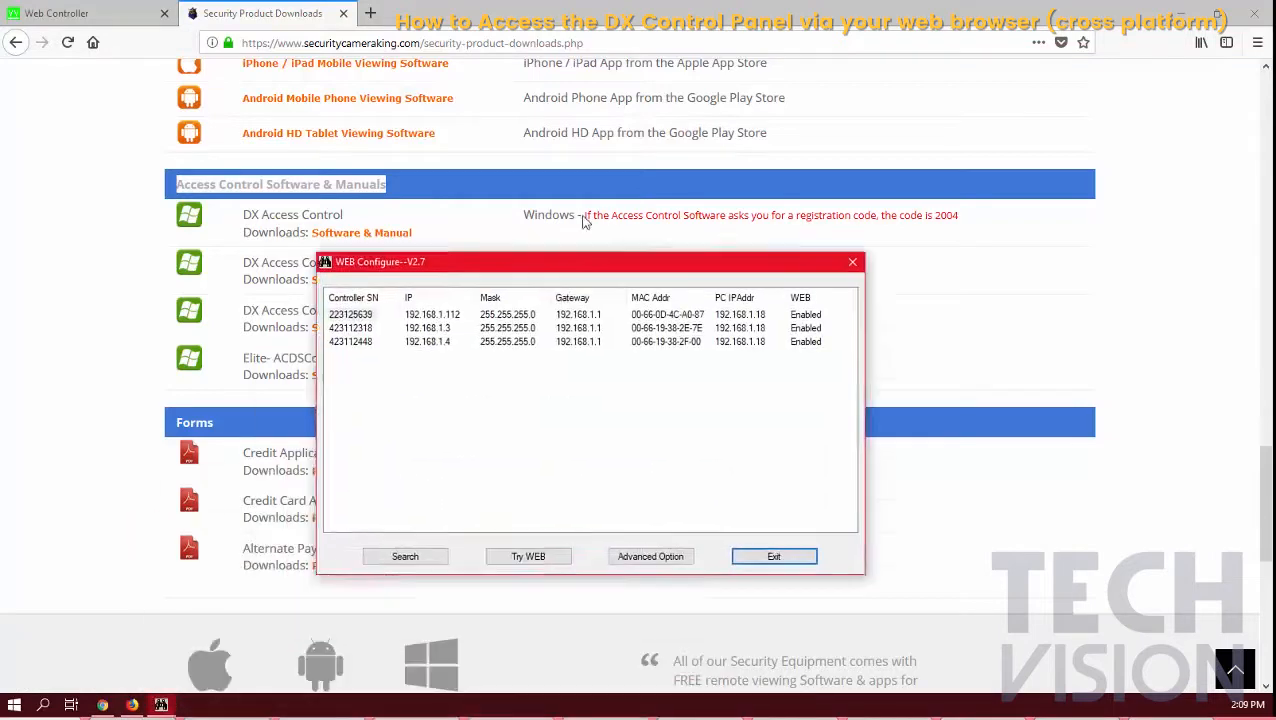
Reposition the WEB Configure V2.7 window, select controller 223125639 and try its web interface
left_click_drag(612, 140, 588, 156)
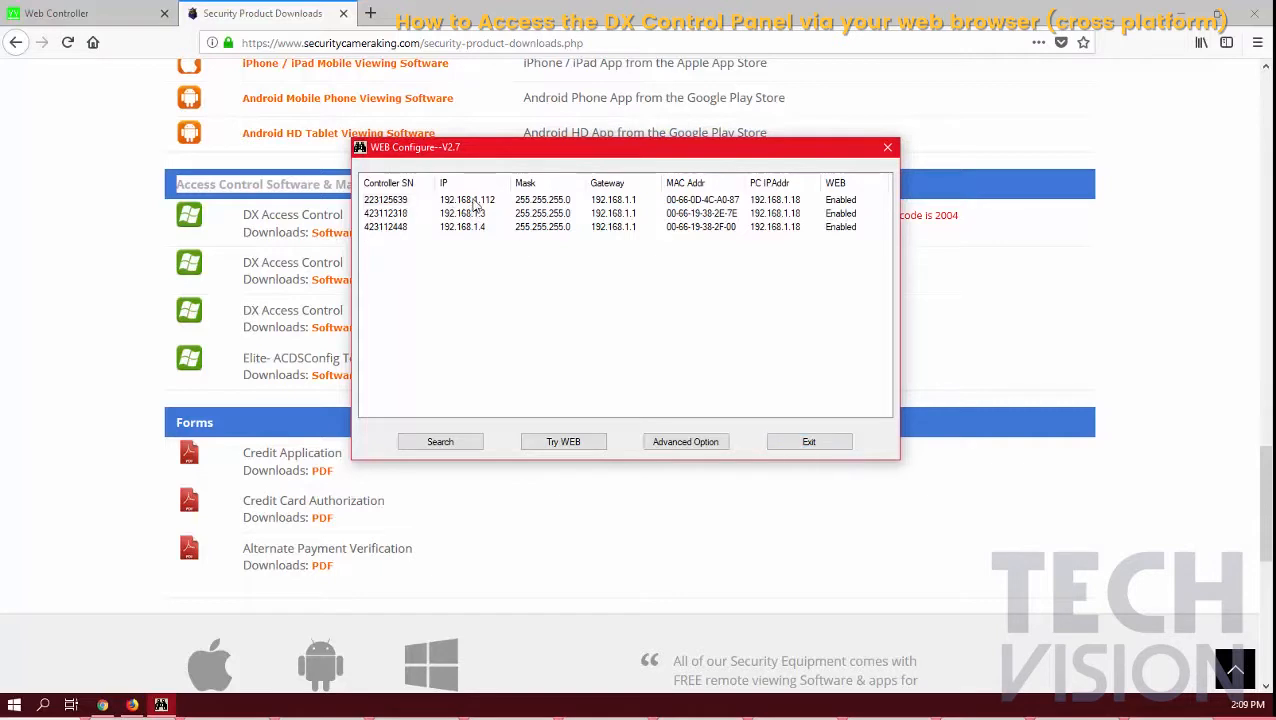
left_click(406, 202)
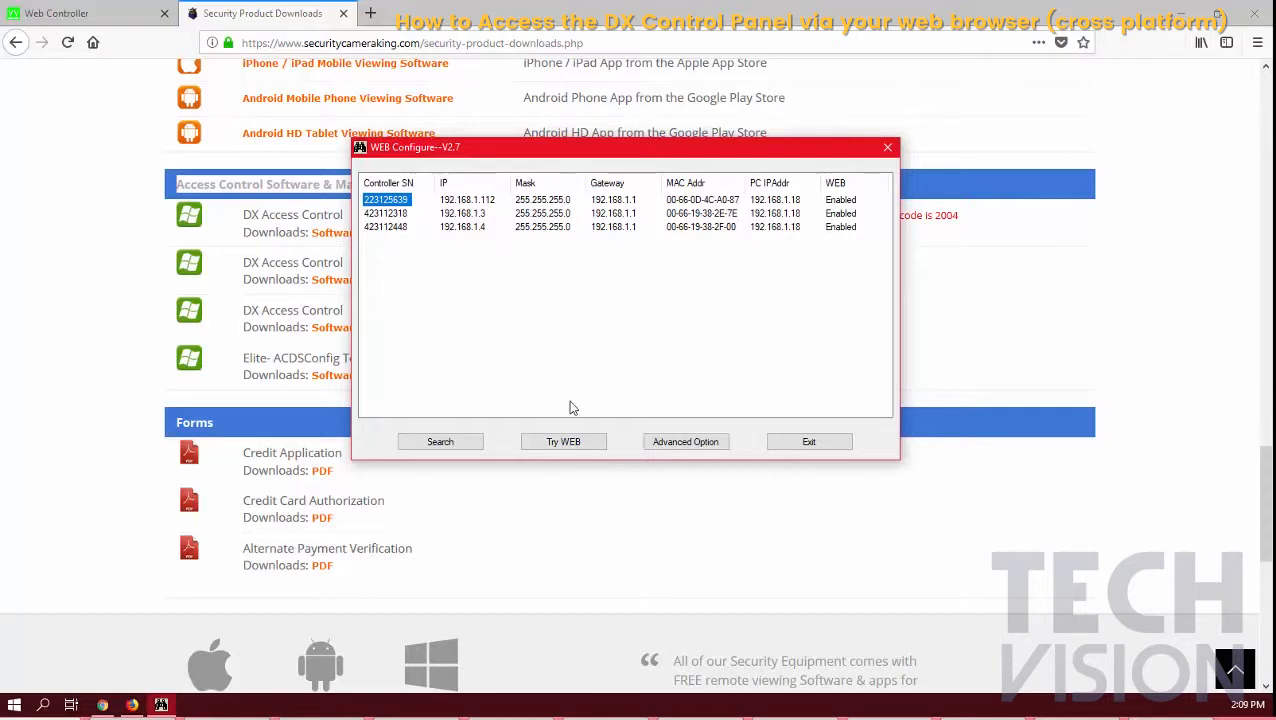
left_click(571, 444)
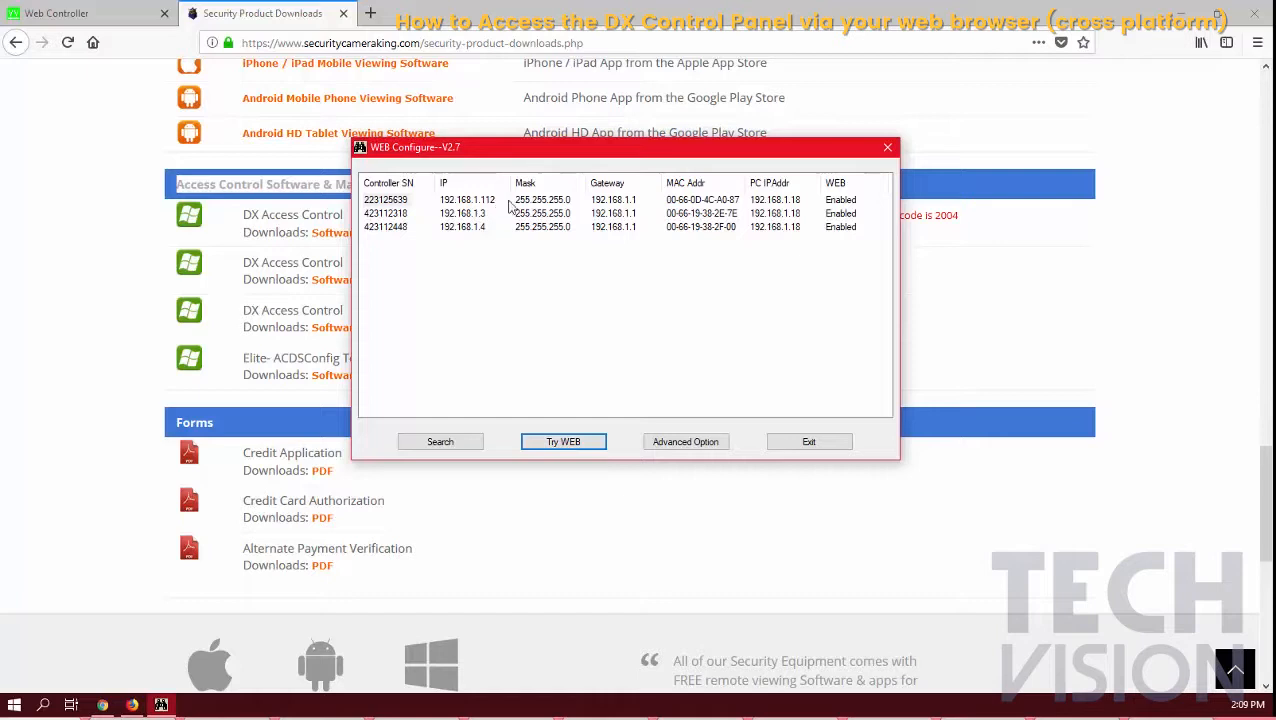
Show controller 223125639's advanced network settings, select IP octet 112, and try its web interface
left_click(675, 445)
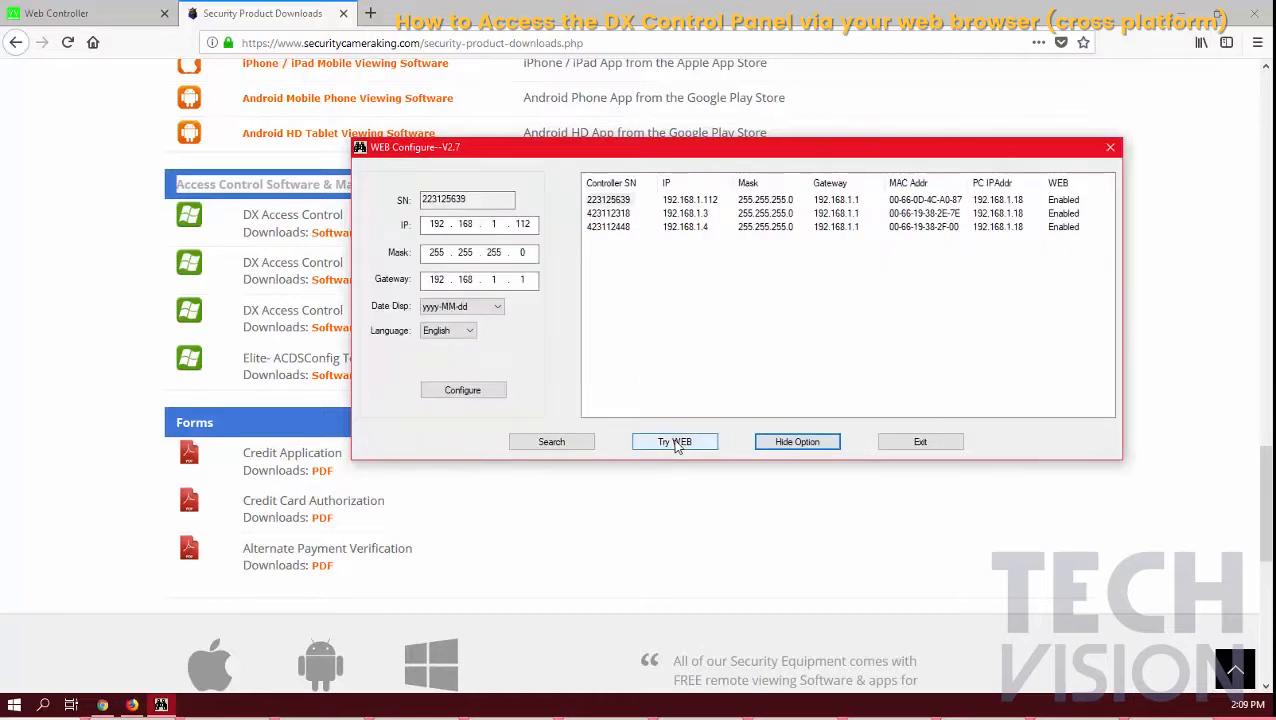
left_click(622, 201)
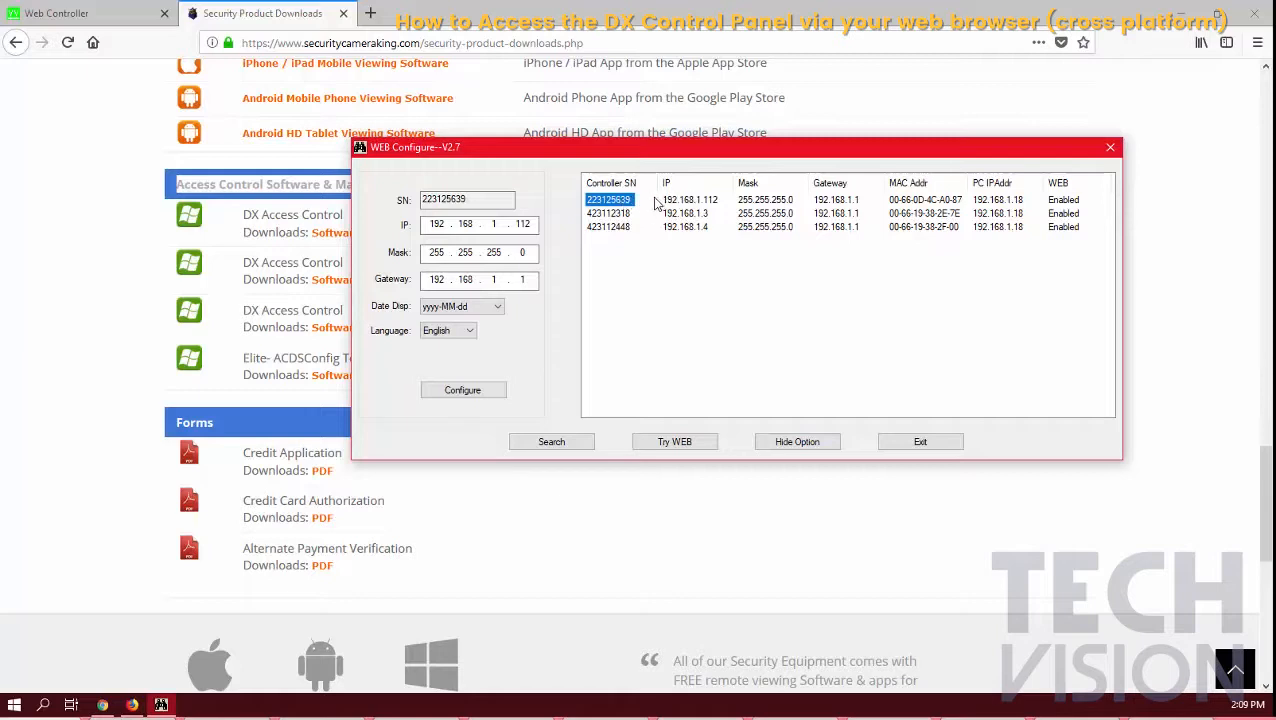
double_click(536, 223)
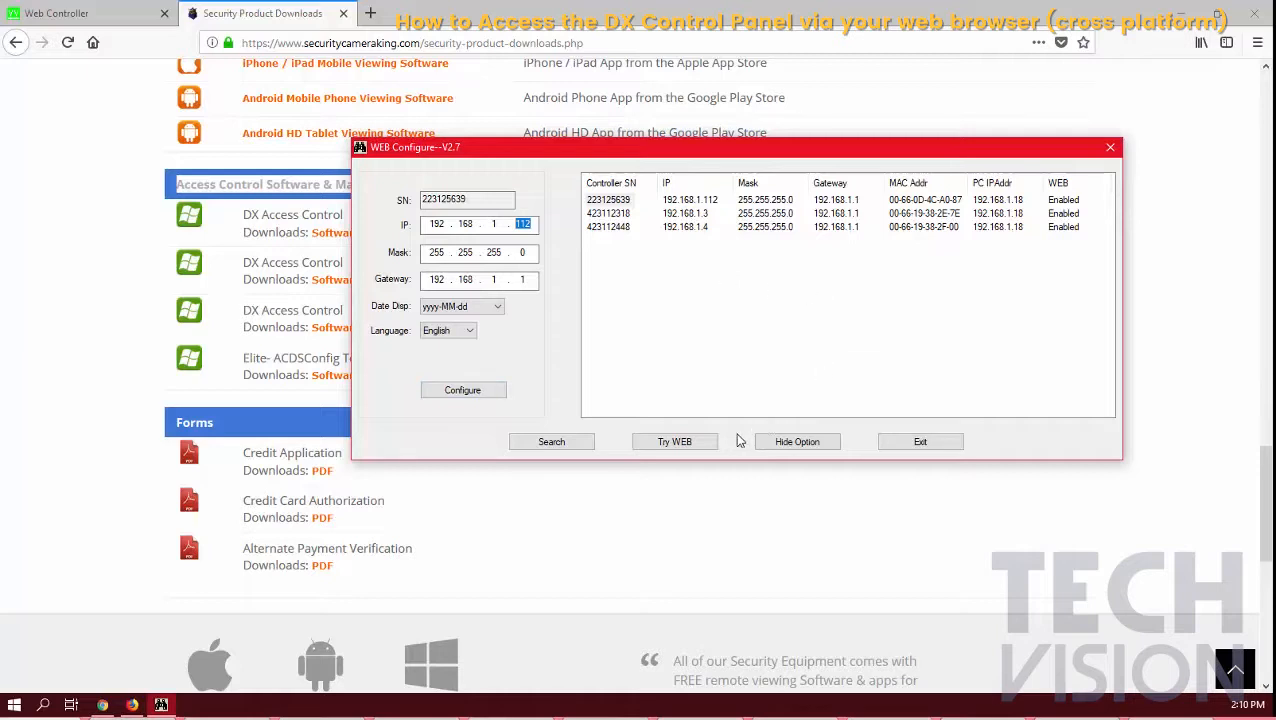
left_click(688, 443)
Close WEB Configure and the downloads tab, then reload the login page at plain 192.168.1.112
left_click(922, 446)
left_click(342, 13)
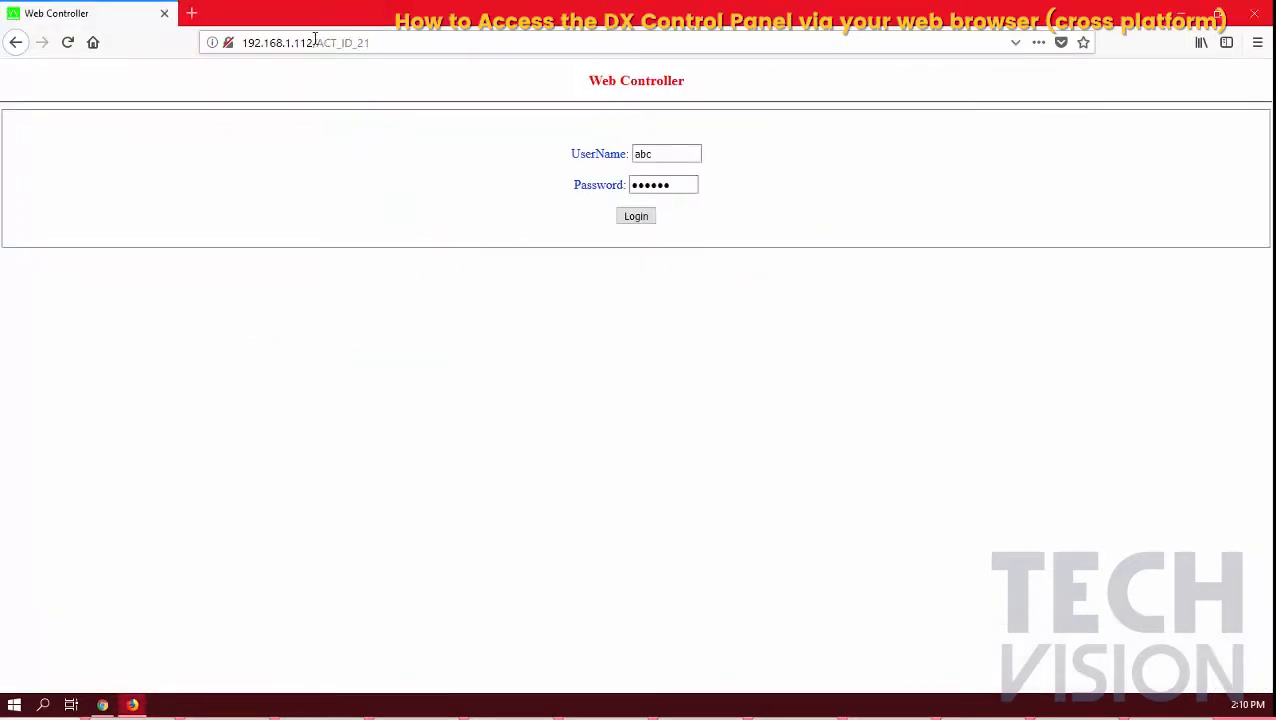
left_click_drag(315, 40, 447, 42)
key("BackSpace")
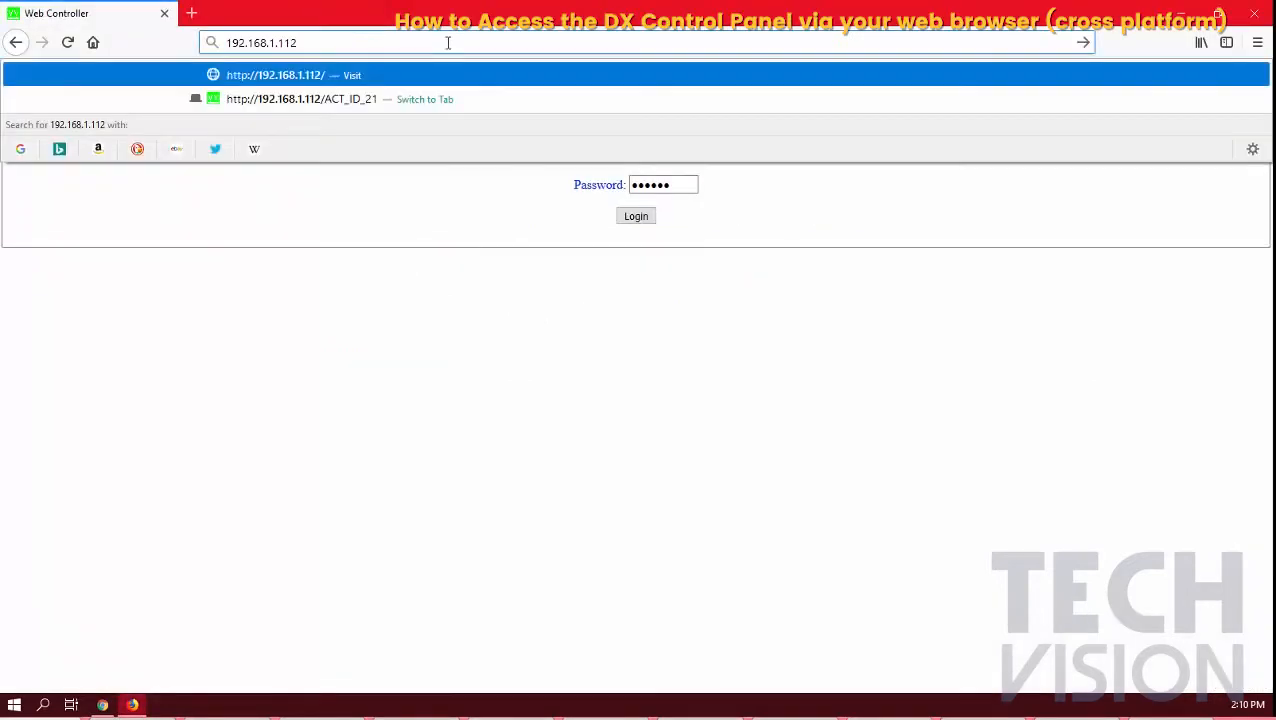
key("Return")
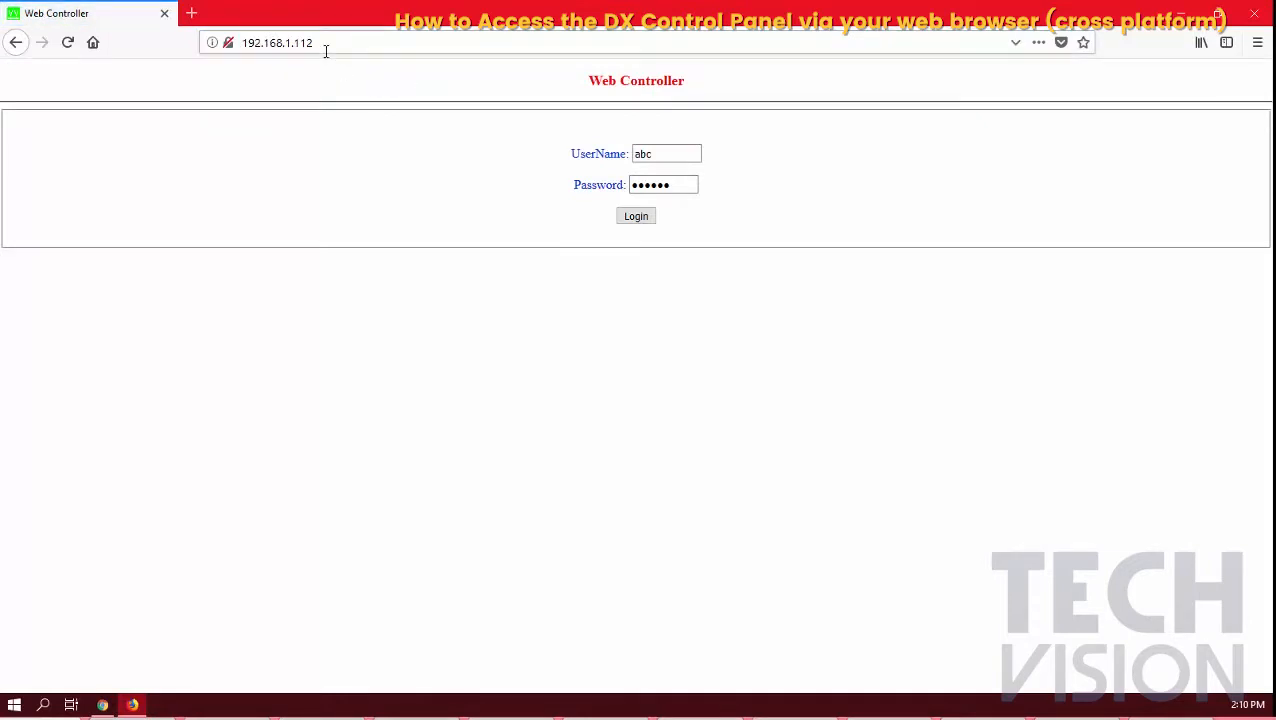
left_click_drag(322, 45, 240, 43)
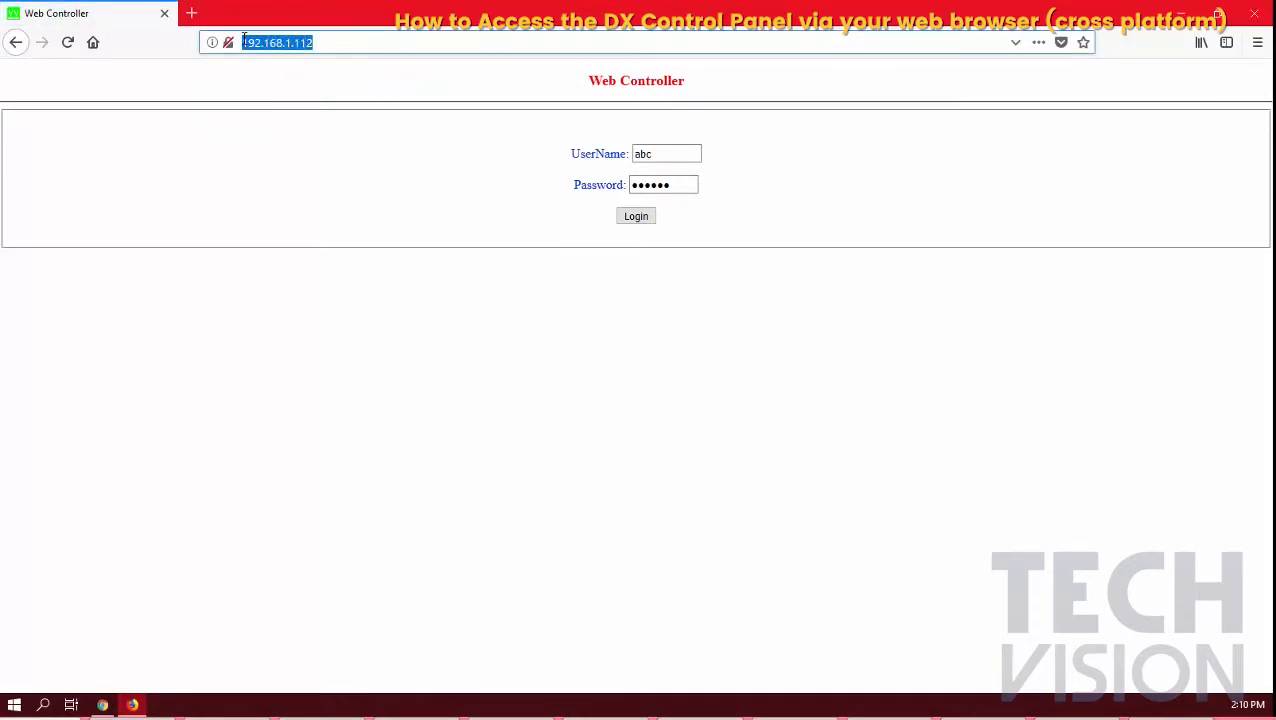
double_click(634, 155)
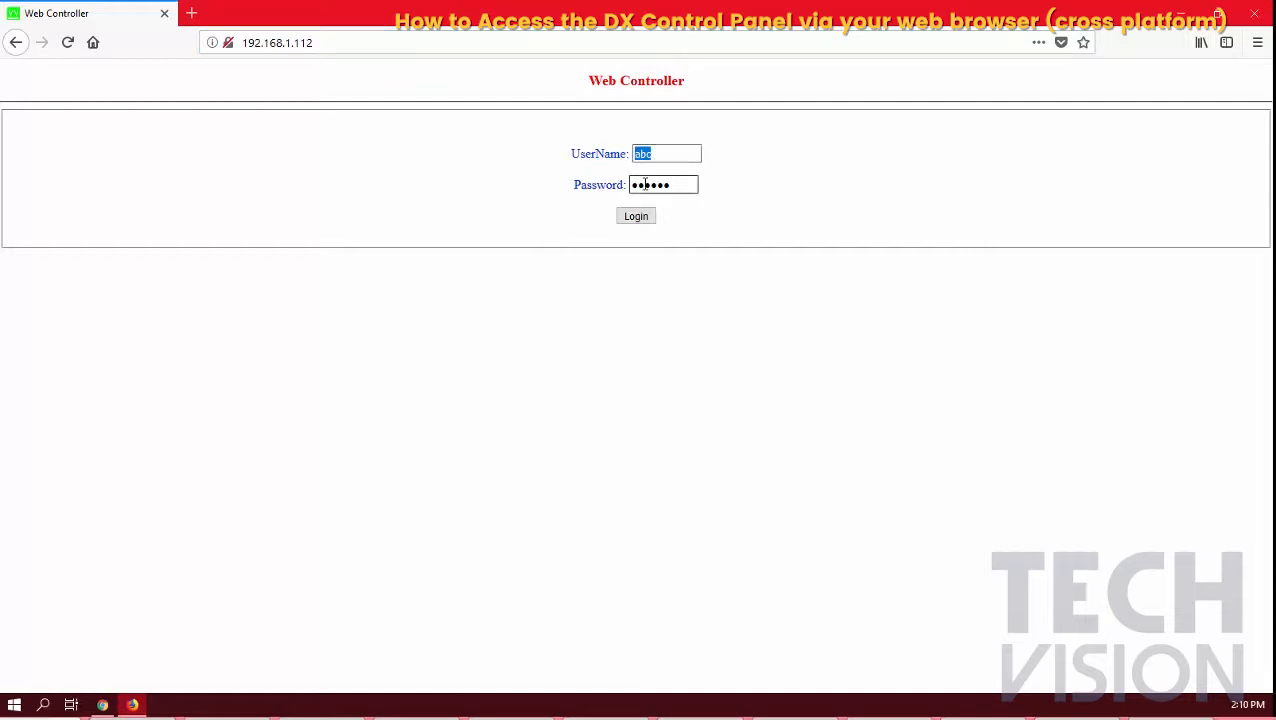
Log in without saving the credentials, then remotely open door #1 and door #2
left_click(641, 218)
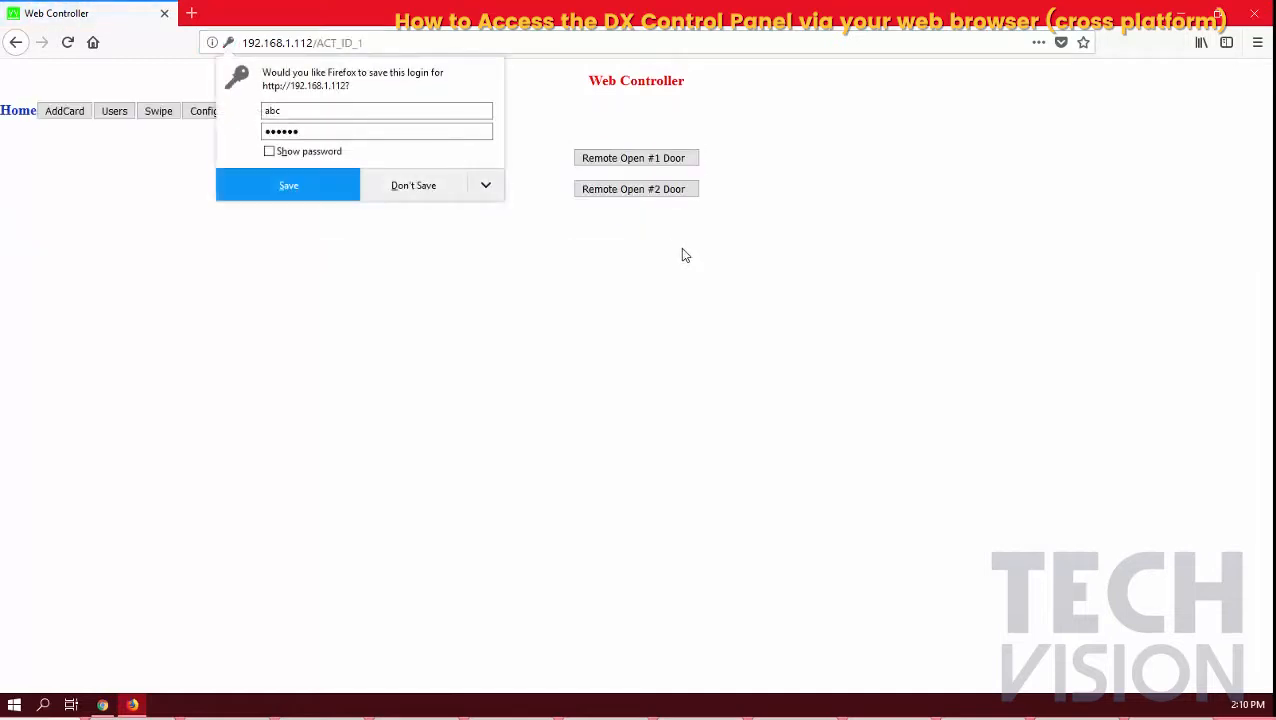
left_click(416, 195)
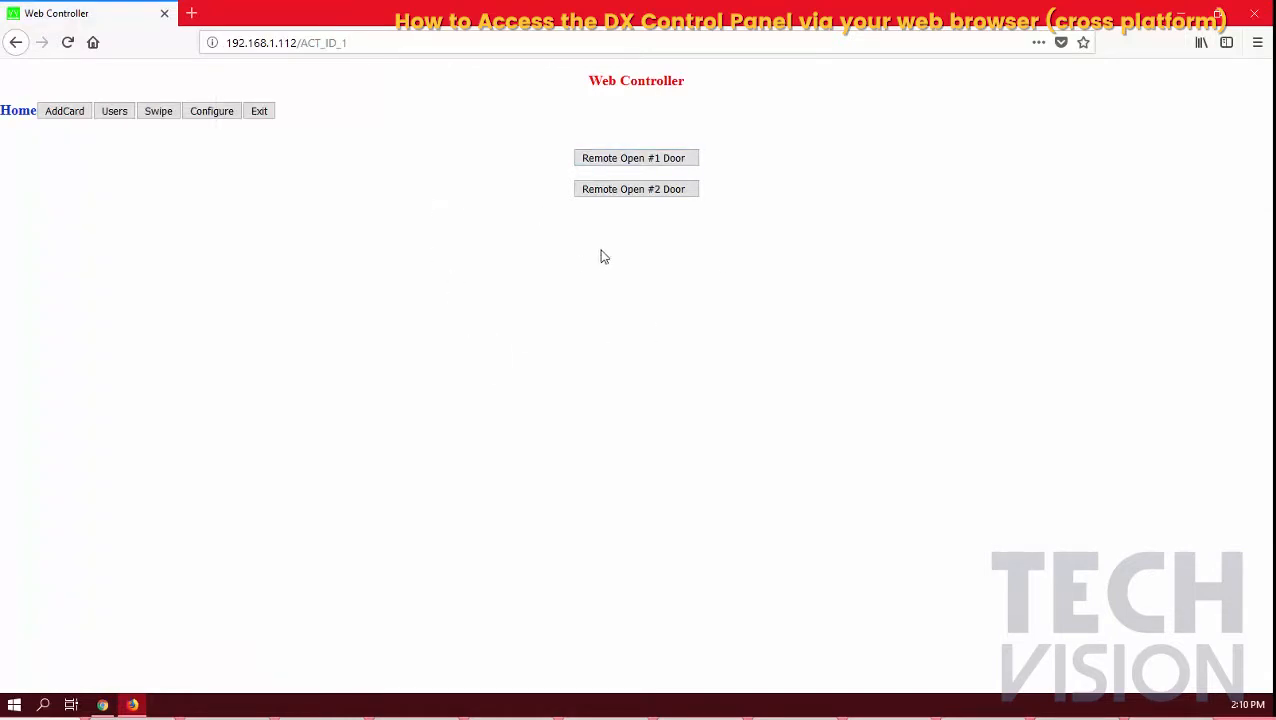
left_click(676, 163)
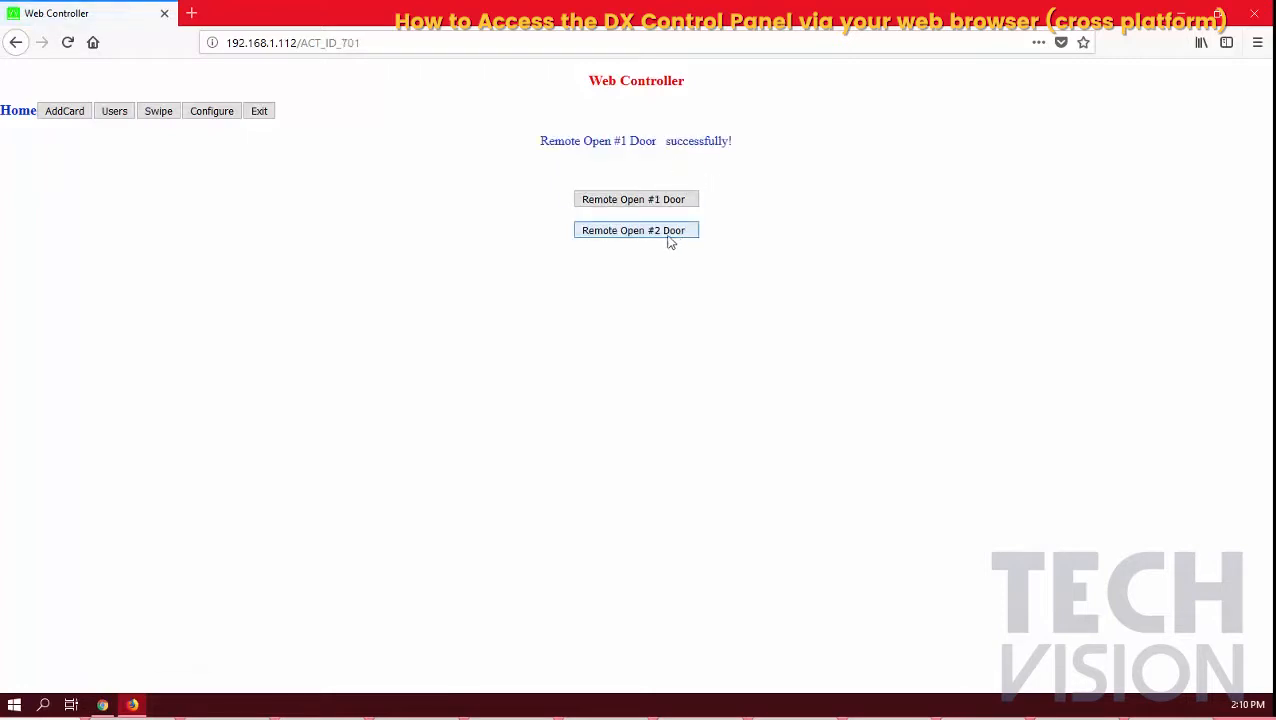
left_click(669, 236)
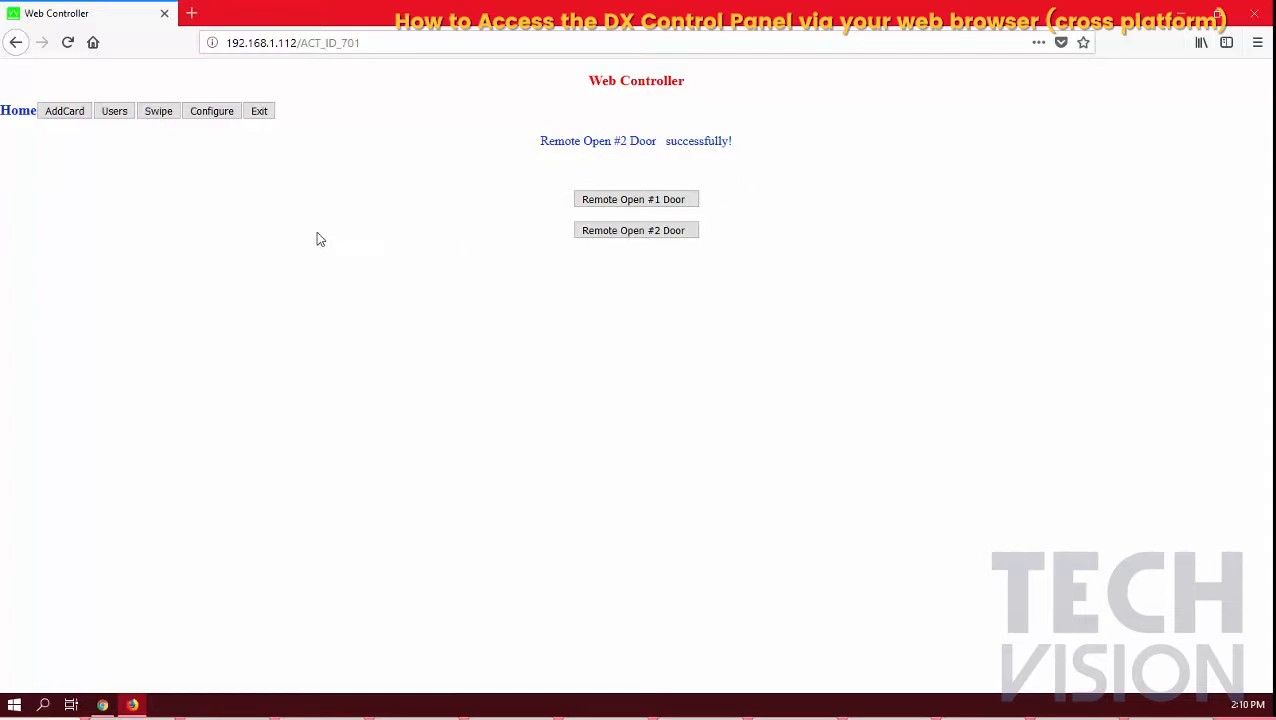
Browse the AddCard, Users and Swipe pages and the swipe search year list, ending on Configure
left_click(64, 115)
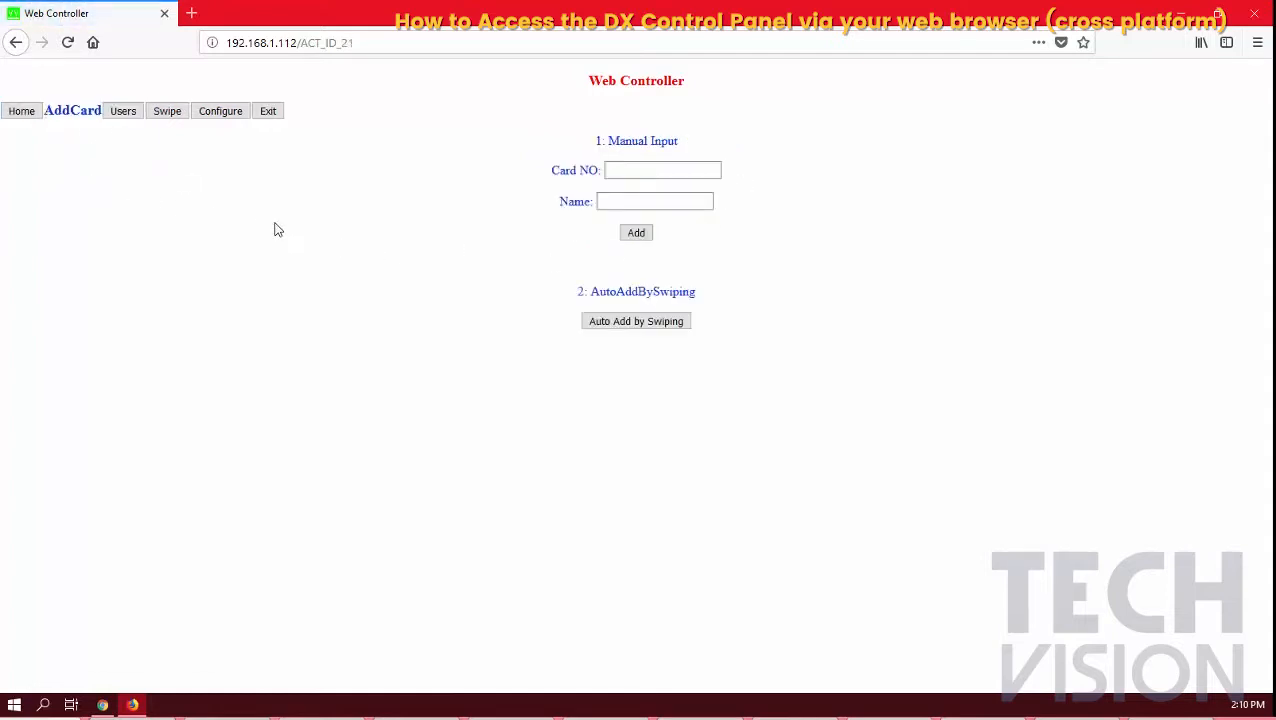
left_click(123, 112)
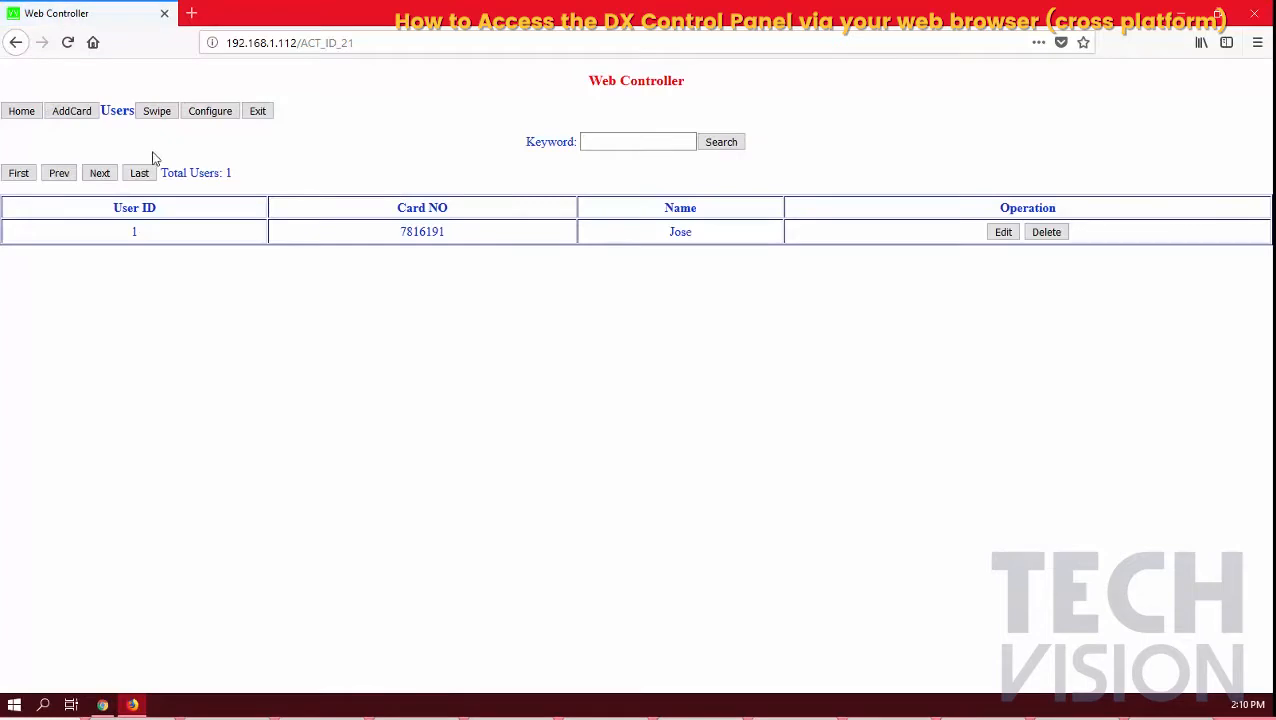
left_click(156, 113)
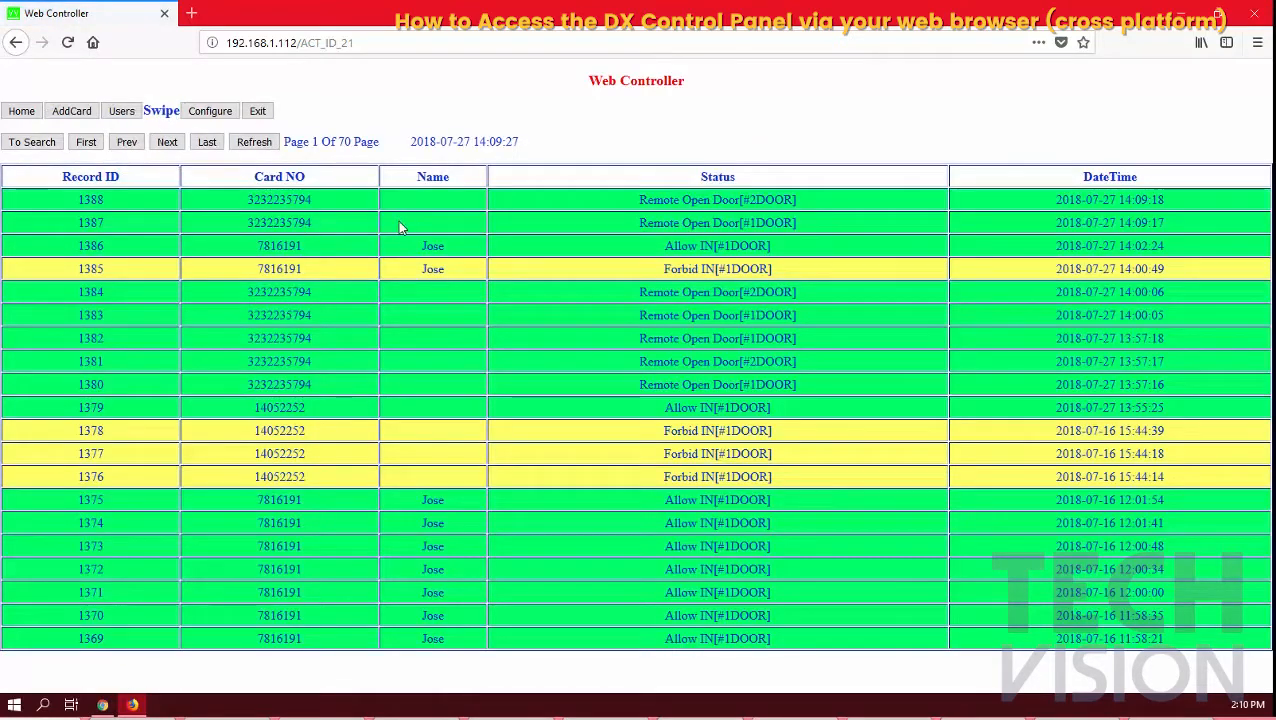
left_click(32, 142)
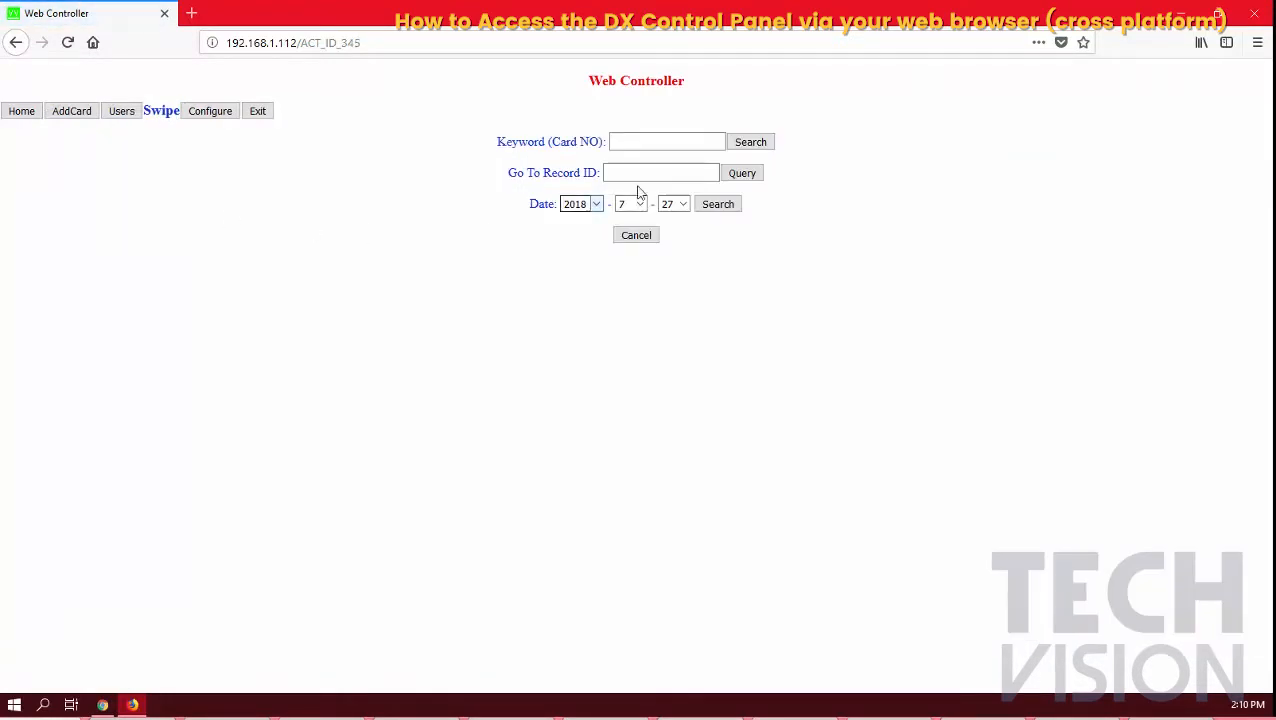
left_click(596, 204)
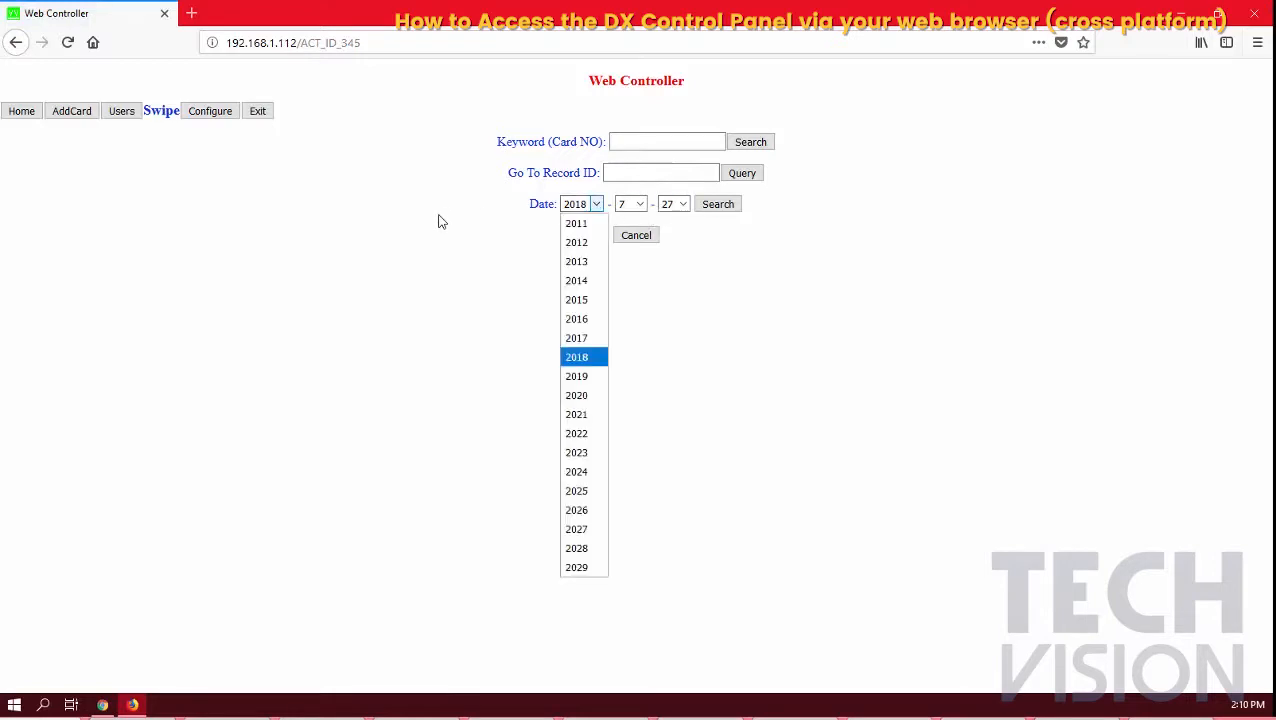
left_click(218, 114)
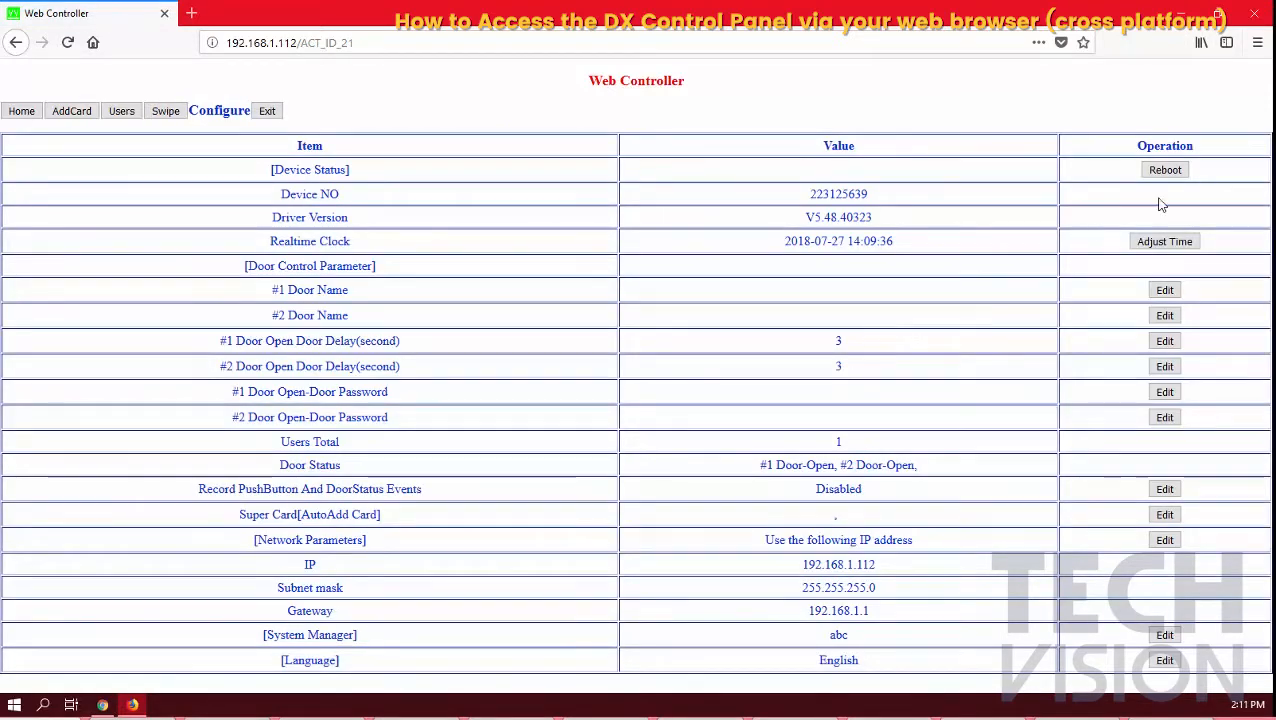
left_click(1165, 241)
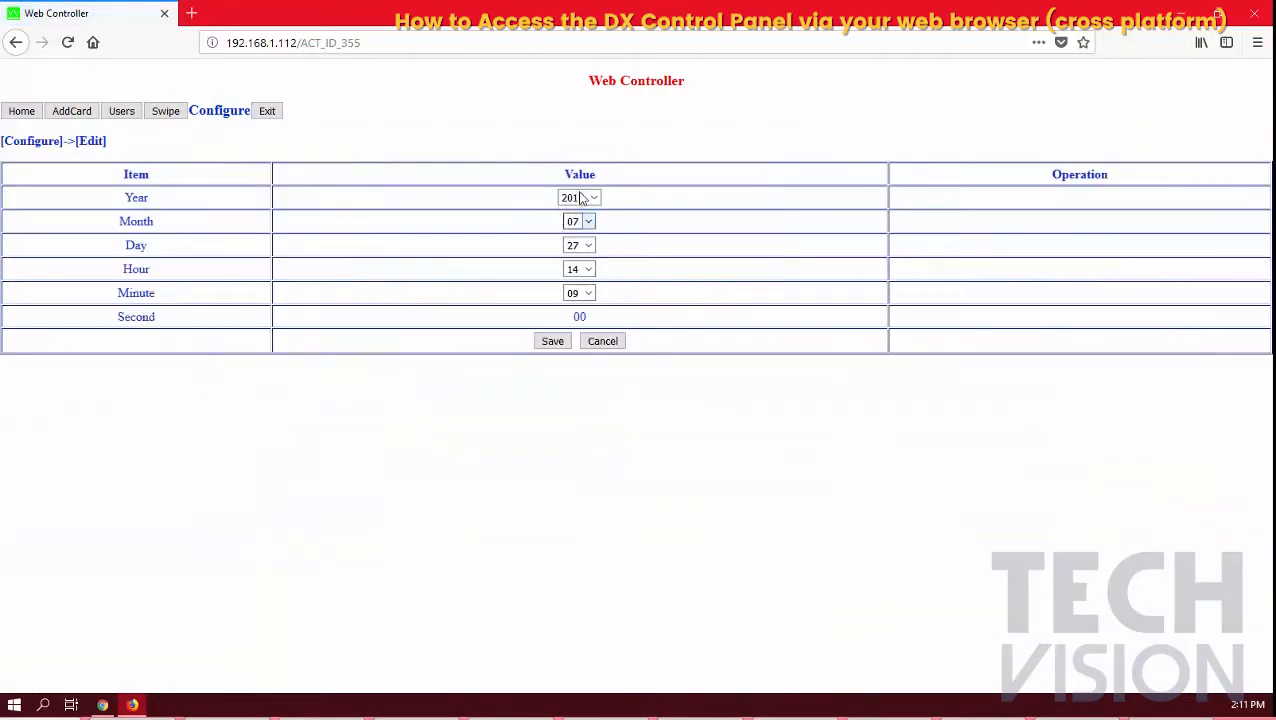
left_click(606, 342)
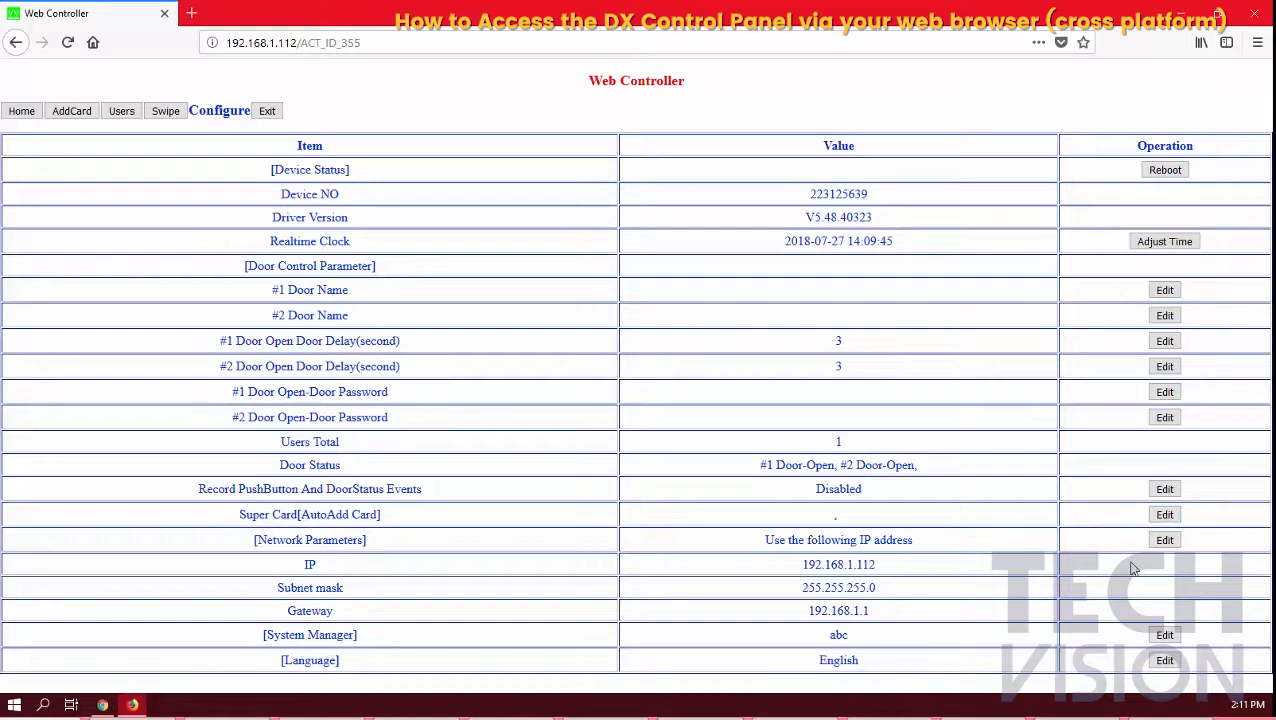
Open and cancel the Network Parameters and System Manager edit forms, then show the Users list
left_click(1164, 539)
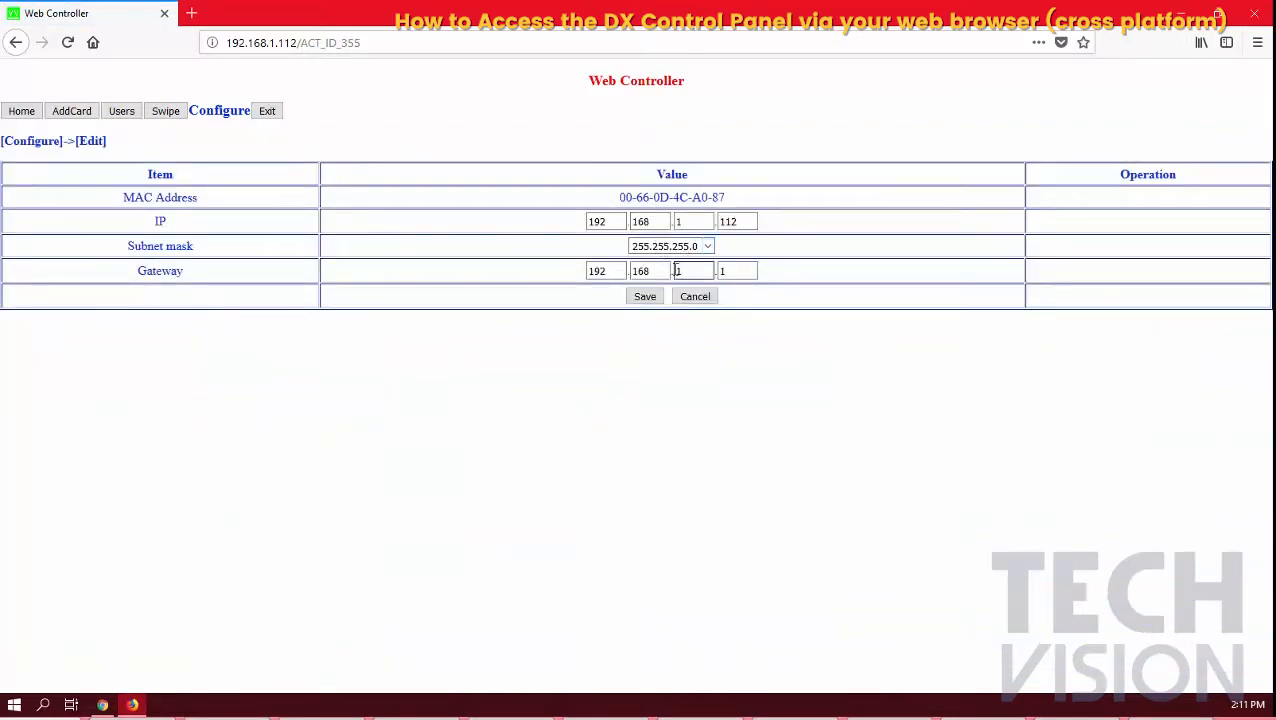
left_click(691, 297)
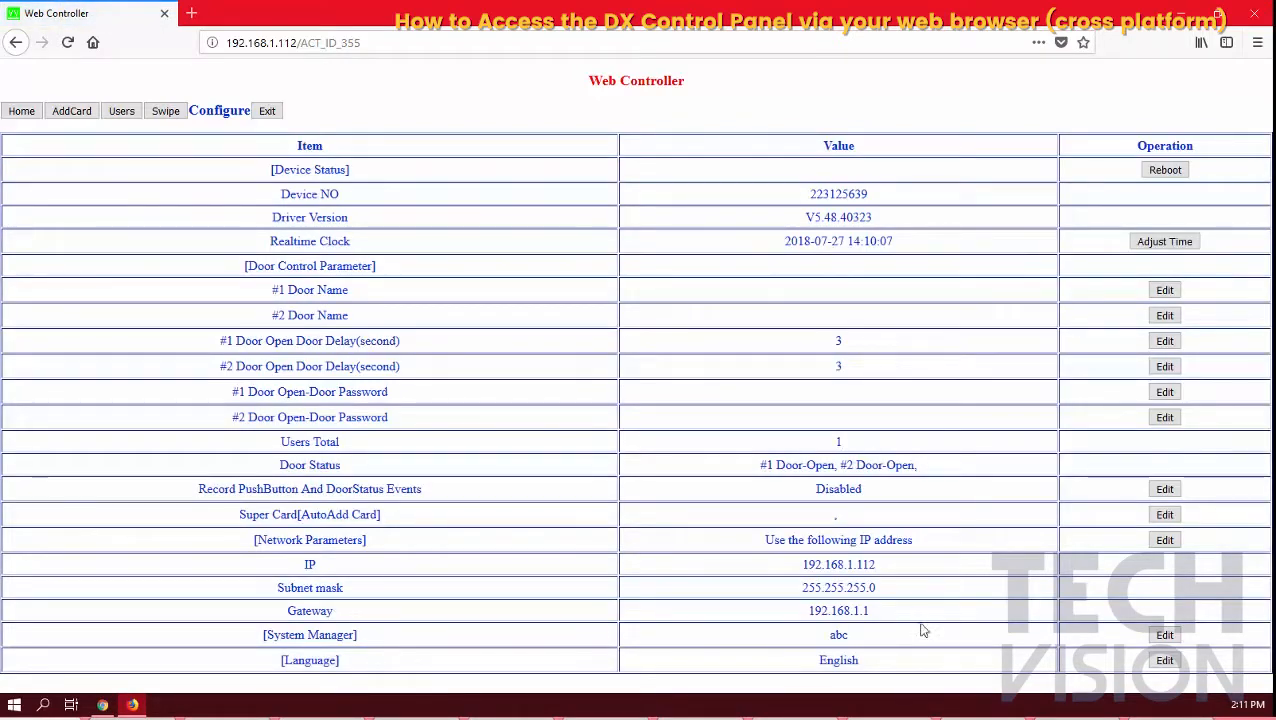
left_click(1164, 635)
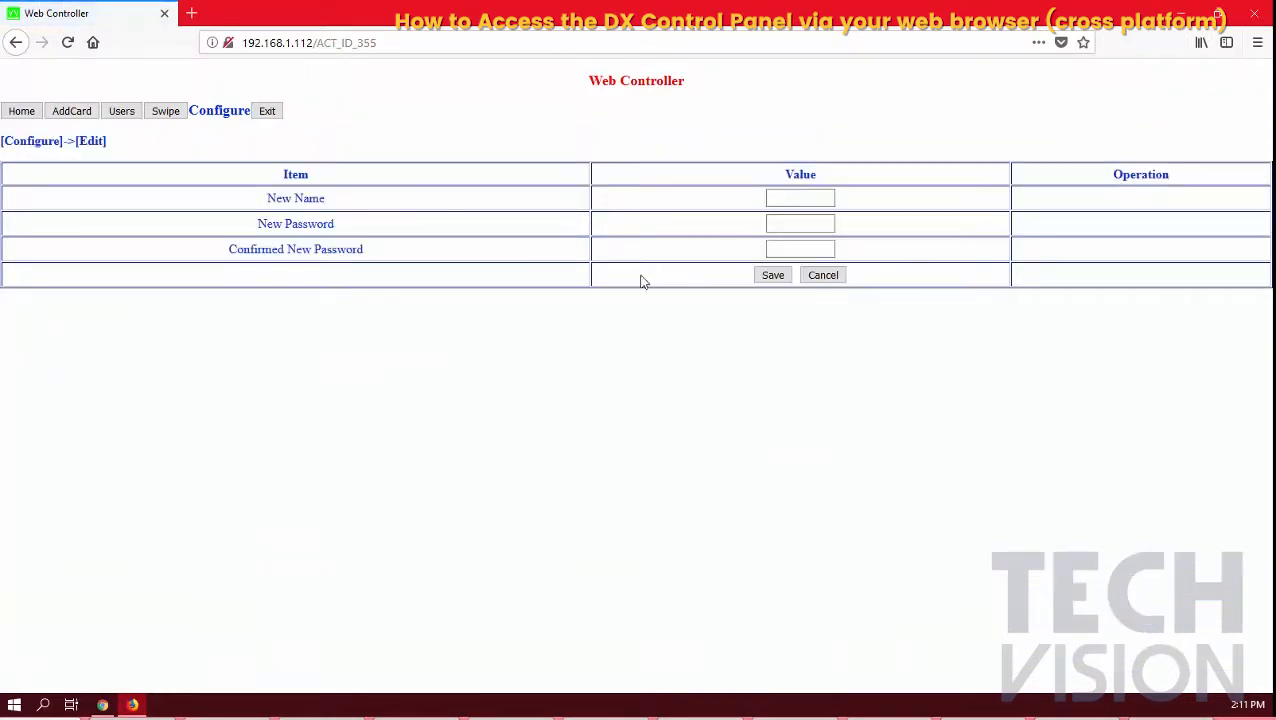
left_click(795, 200)
left_click(812, 276)
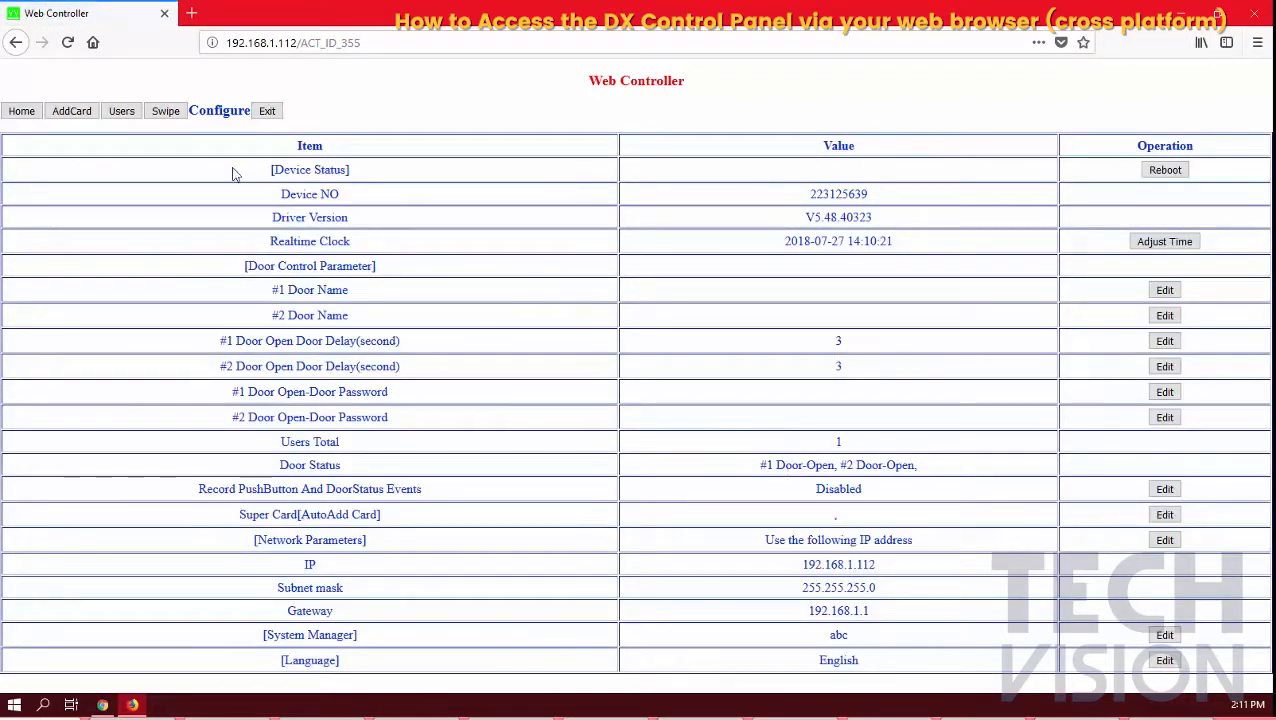
left_click(121, 112)
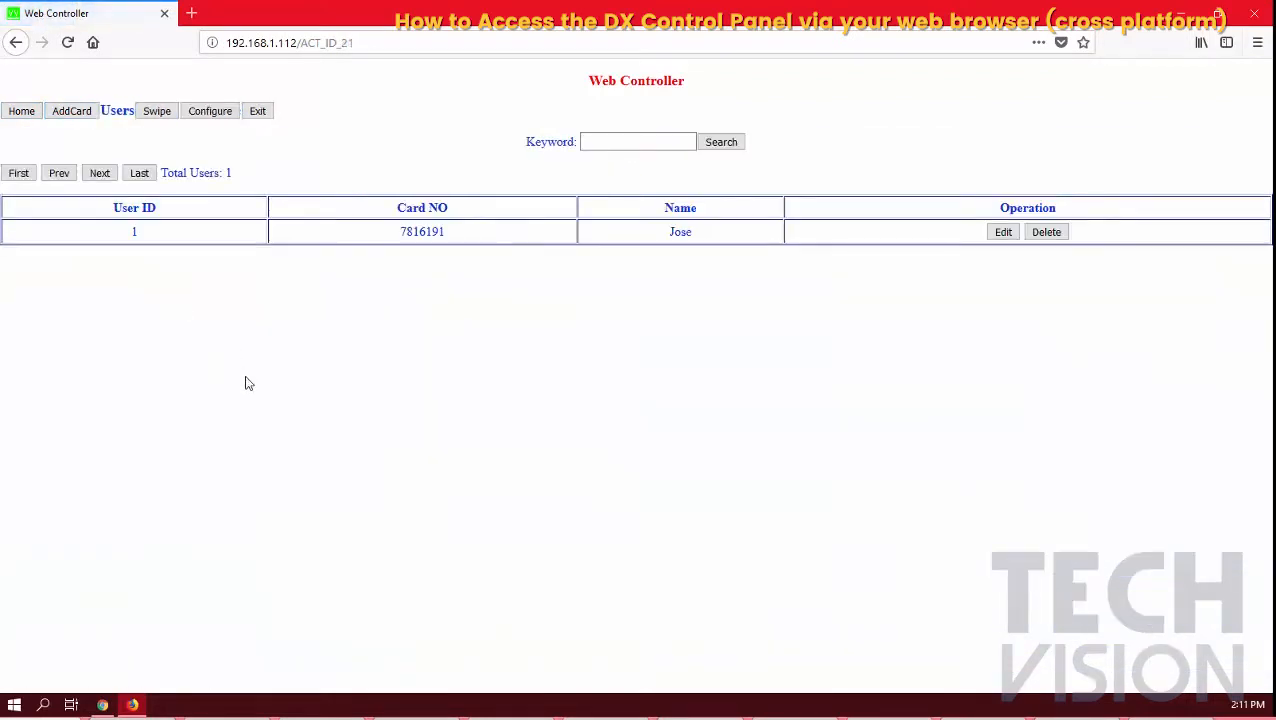
Delete the single registered user, try Auto Add by Swiping on AddCard, then open the Swipe log
left_click(1046, 232)
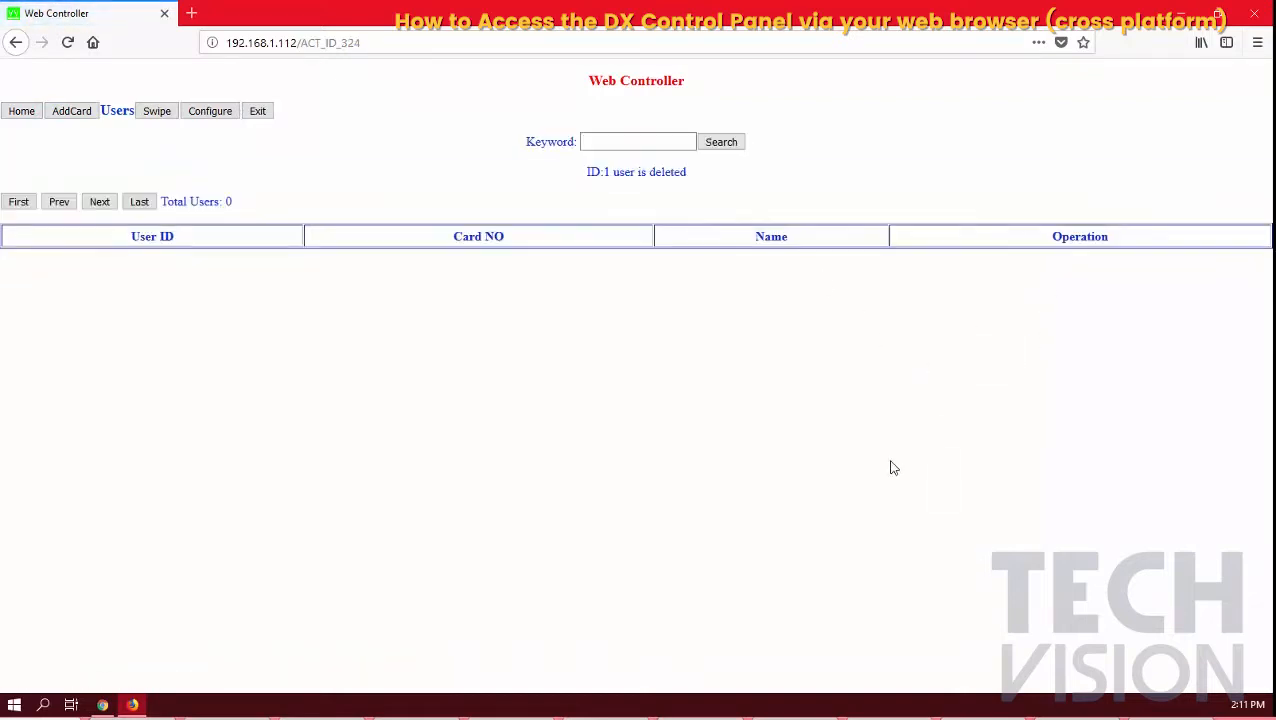
left_click(84, 115)
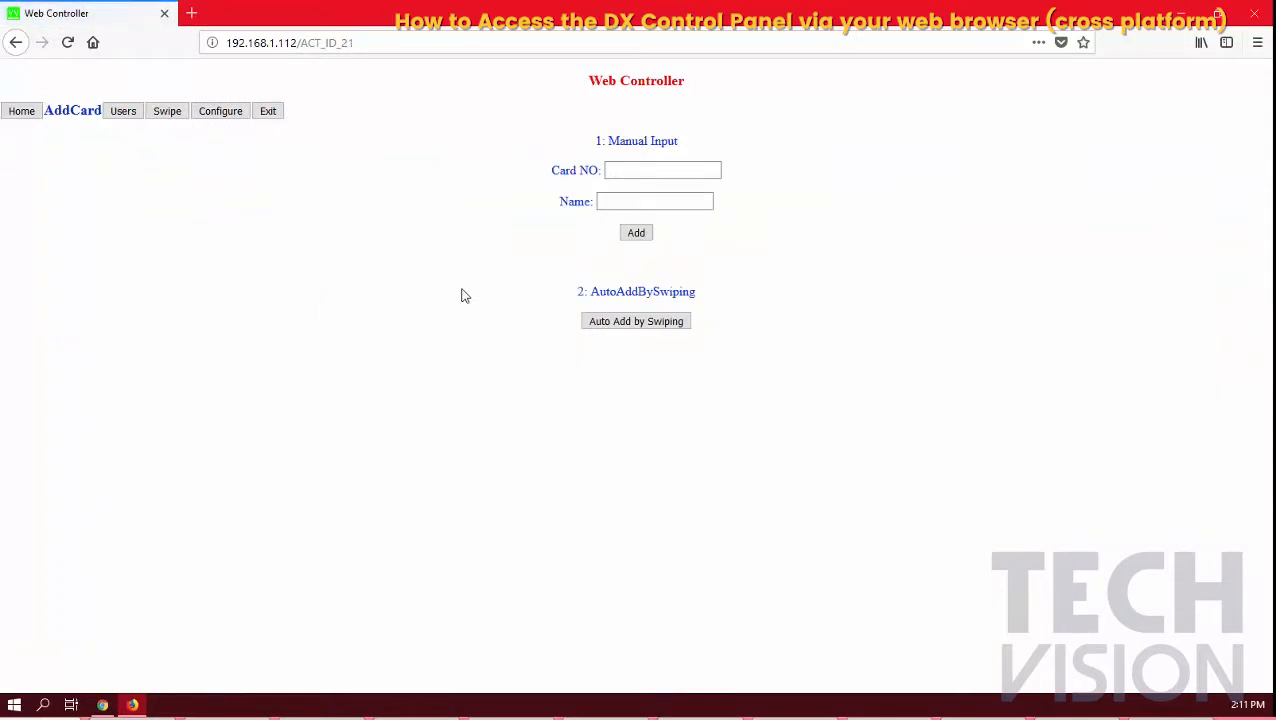
left_click(628, 324)
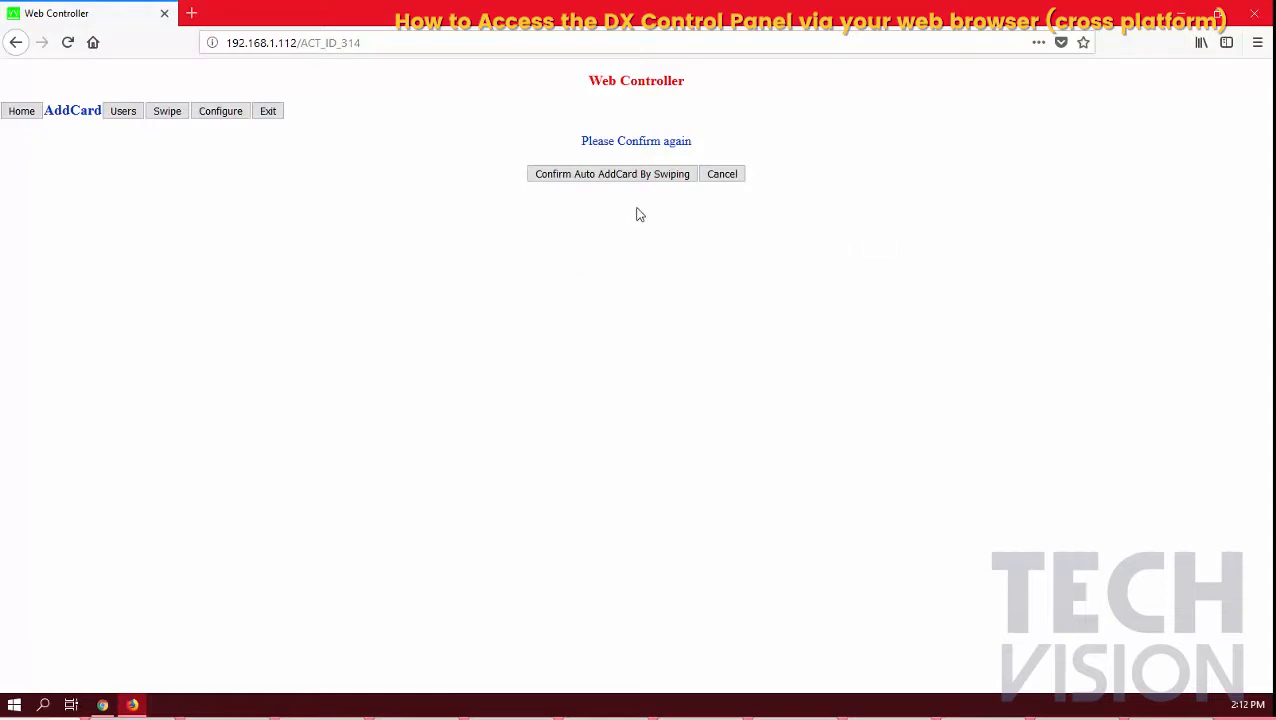
left_click(167, 112)
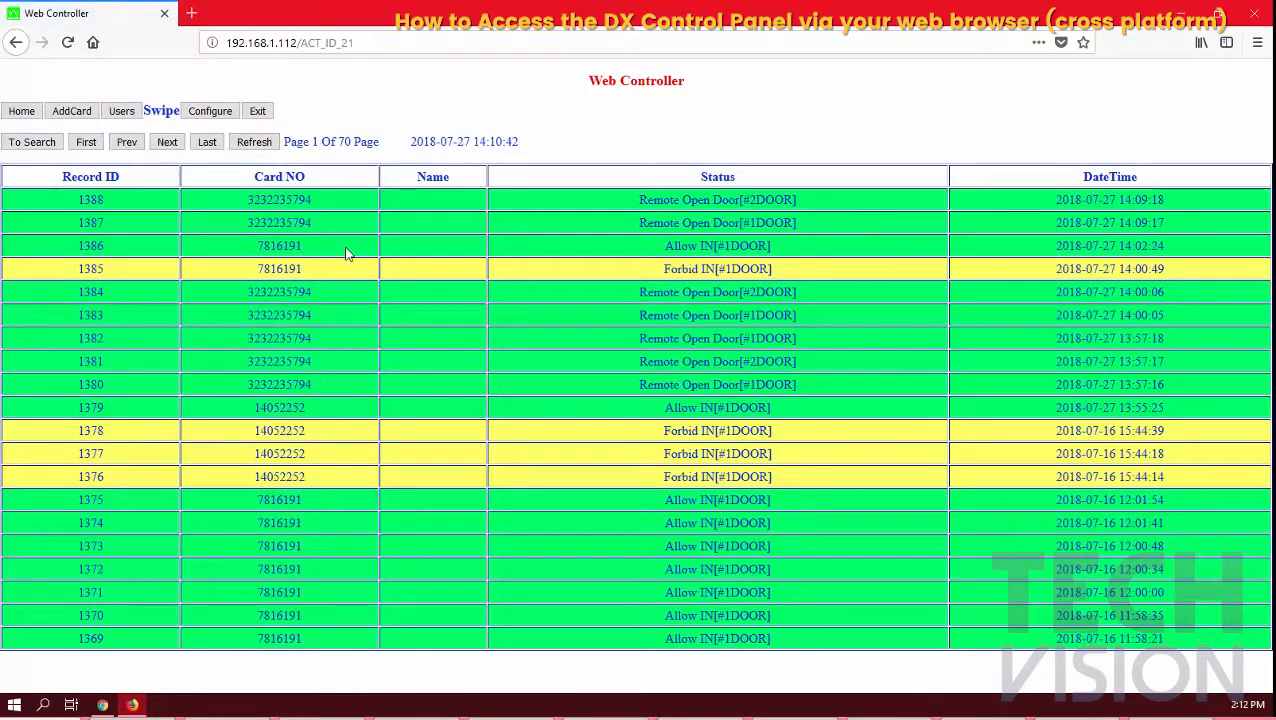
Copy the card number from swipe record 1386
double_click(272, 246)
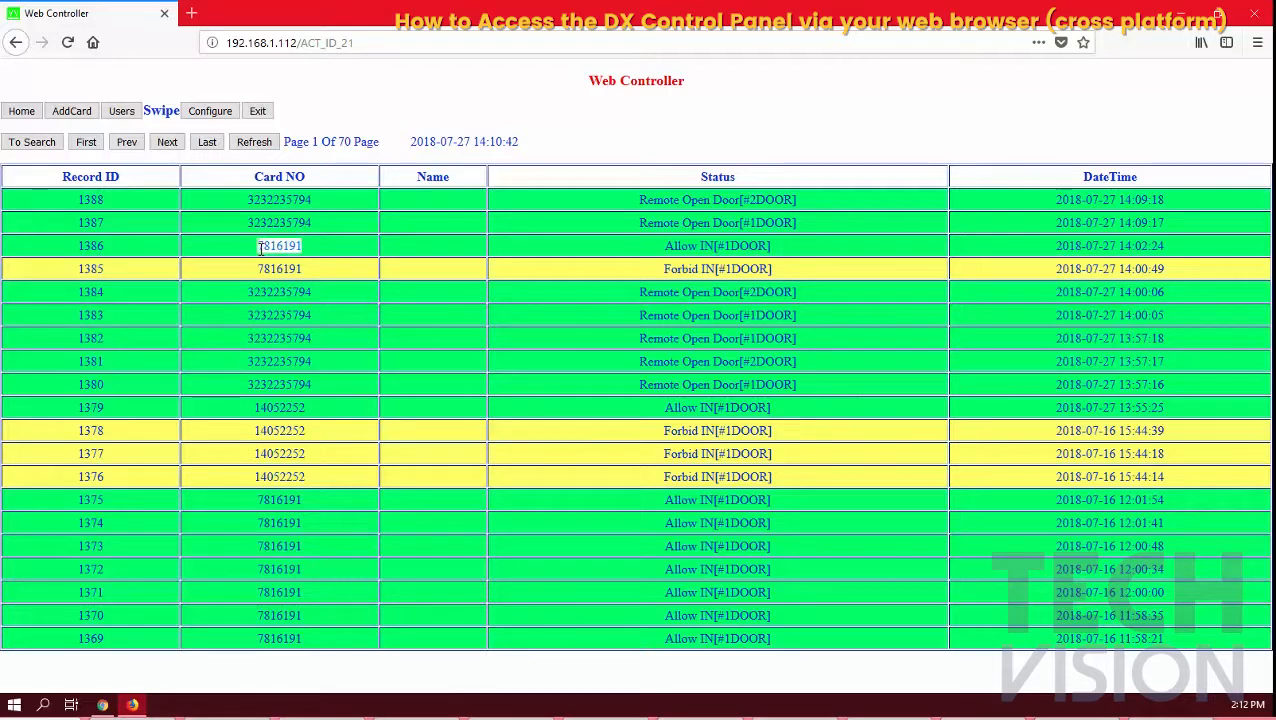
right_click(272, 246)
left_click(295, 262)
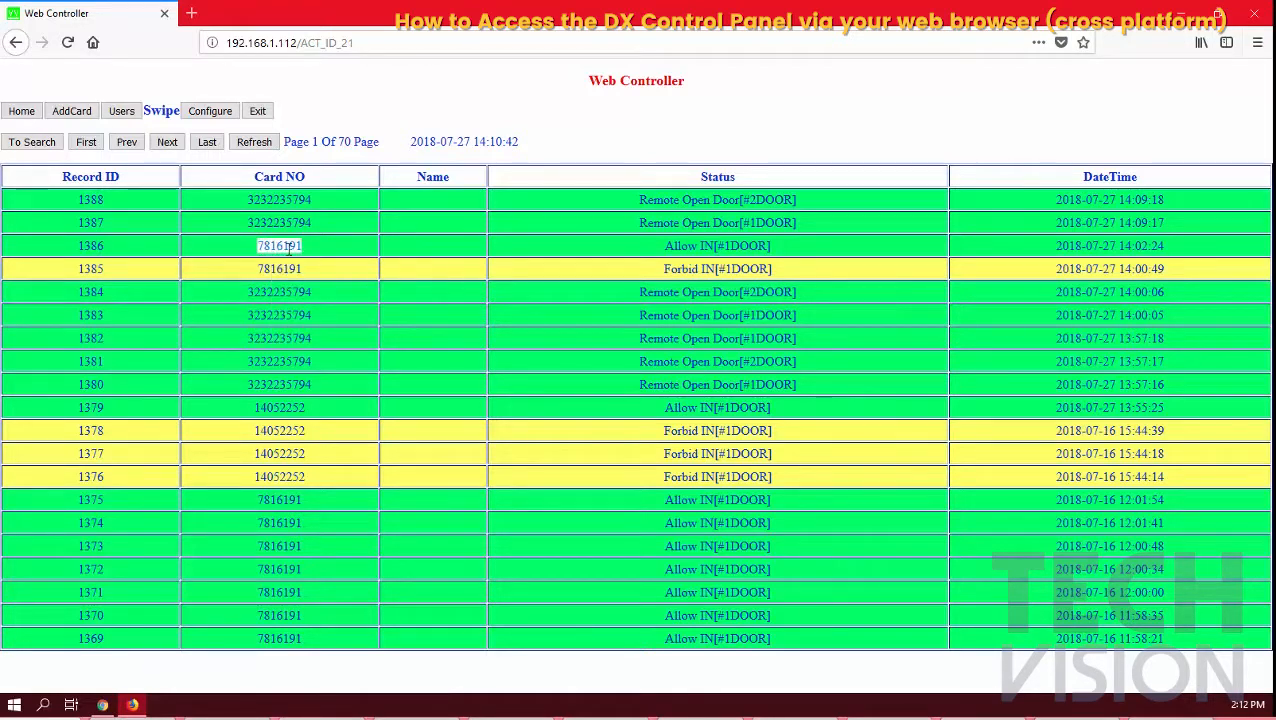
Add the copied card number on AddCard with the user's name, then check the Users list
left_click(87, 117)
right_click(614, 174)
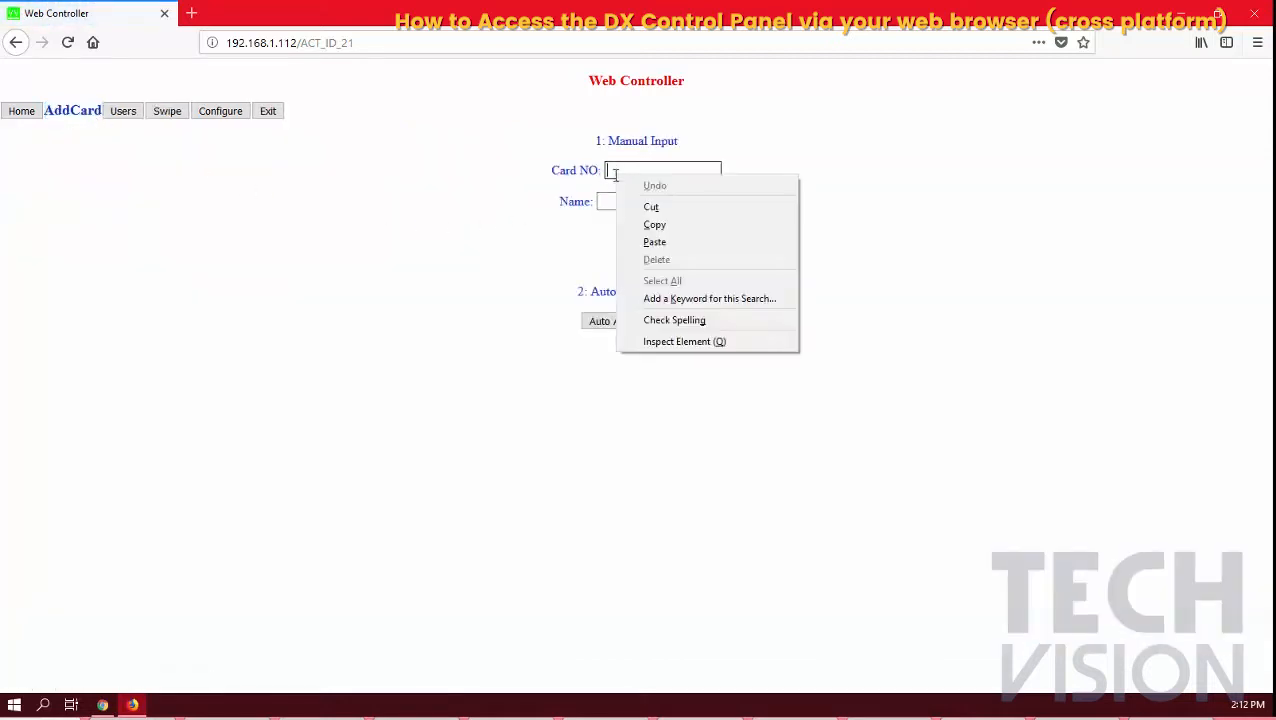
left_click(653, 241)
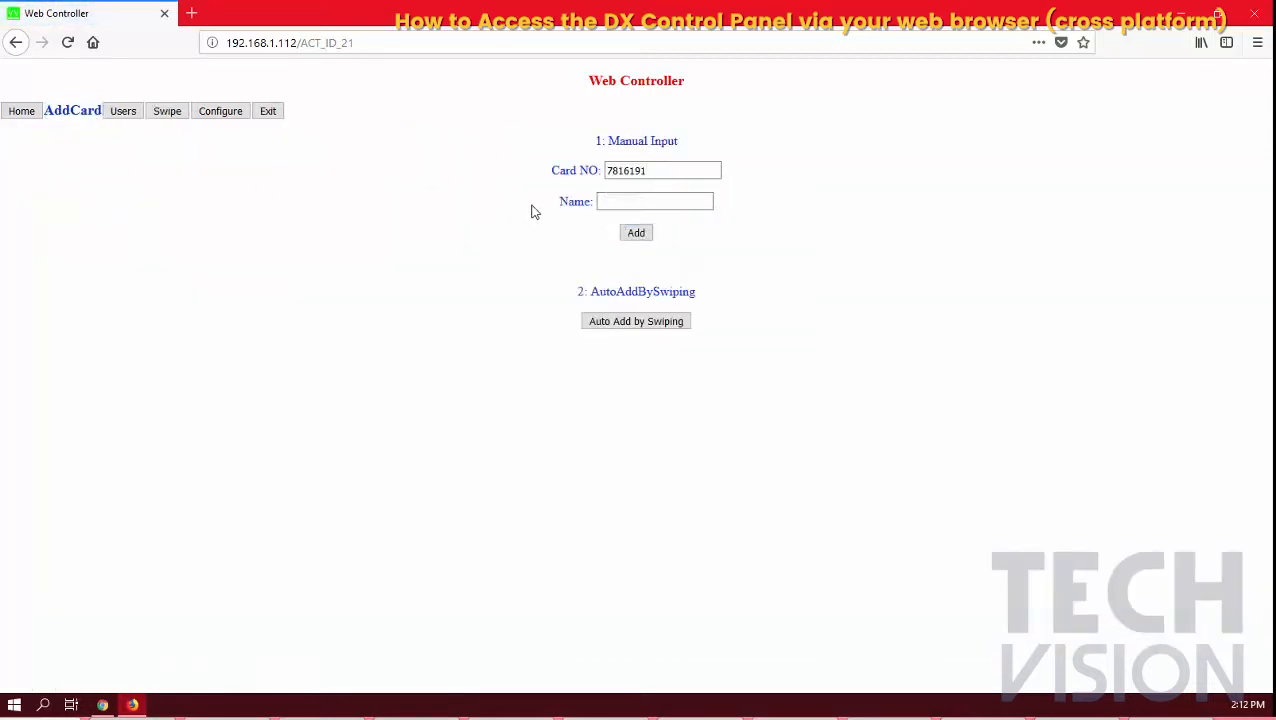
left_click(634, 204)
type("Jose")
left_click(640, 236)
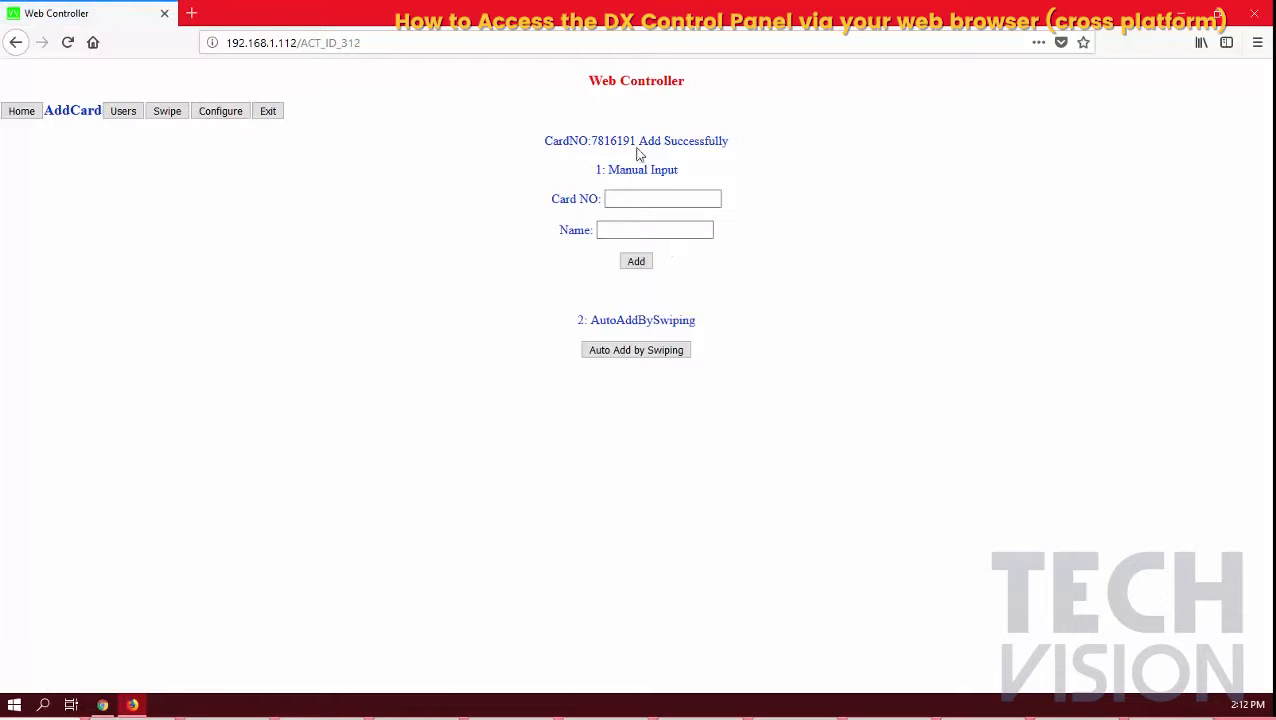
left_click(125, 115)
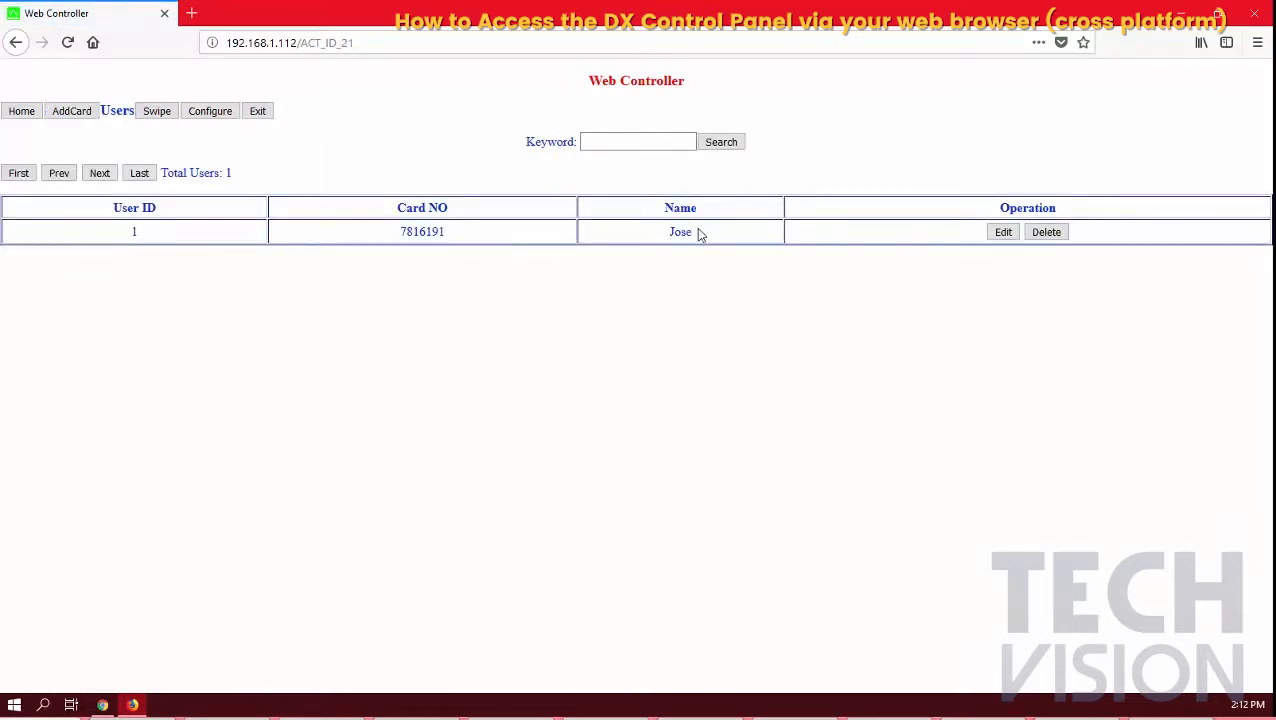
Reload the Swipe log with Resend and select the newest row's Allow IN status
left_click(165, 115)
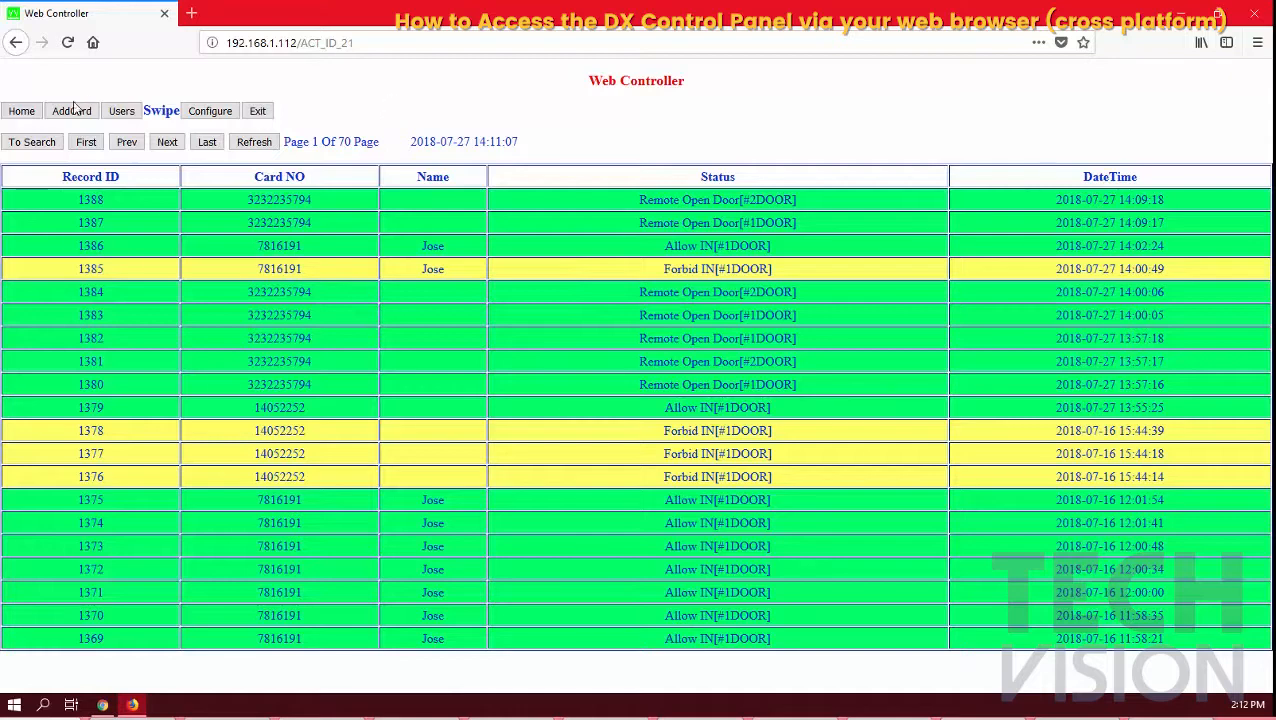
left_click(67, 42)
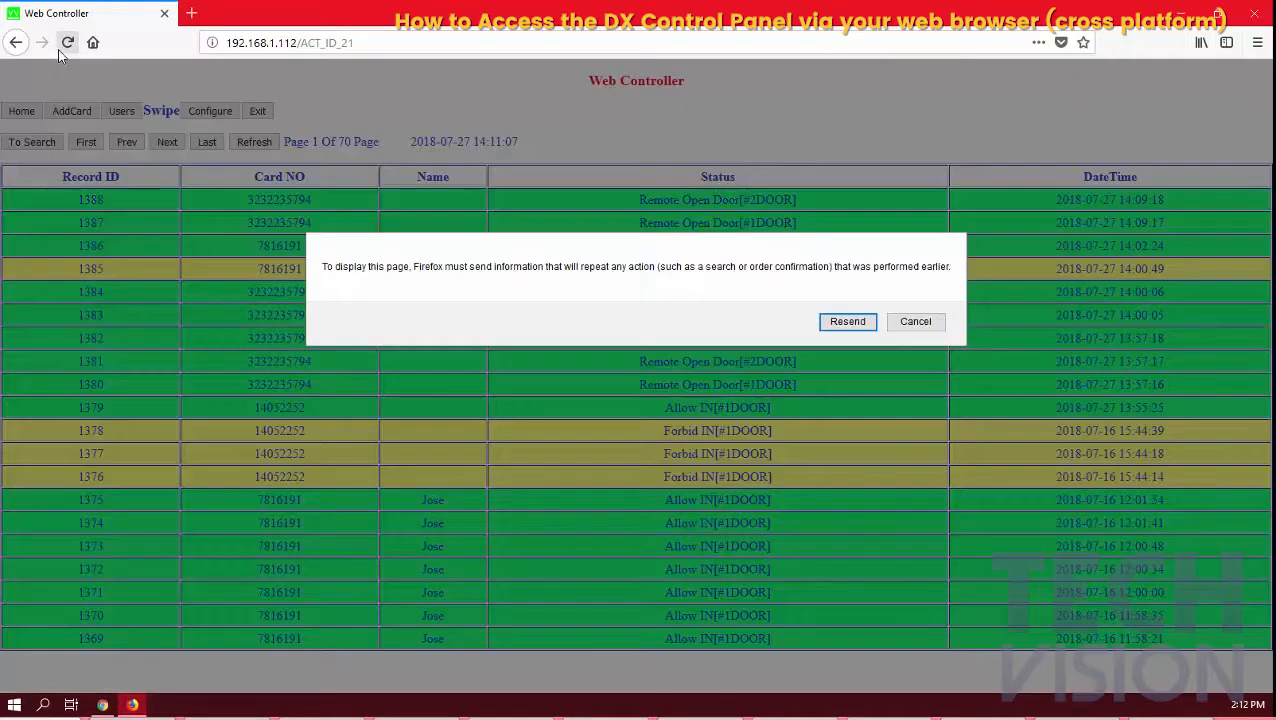
left_click(850, 325)
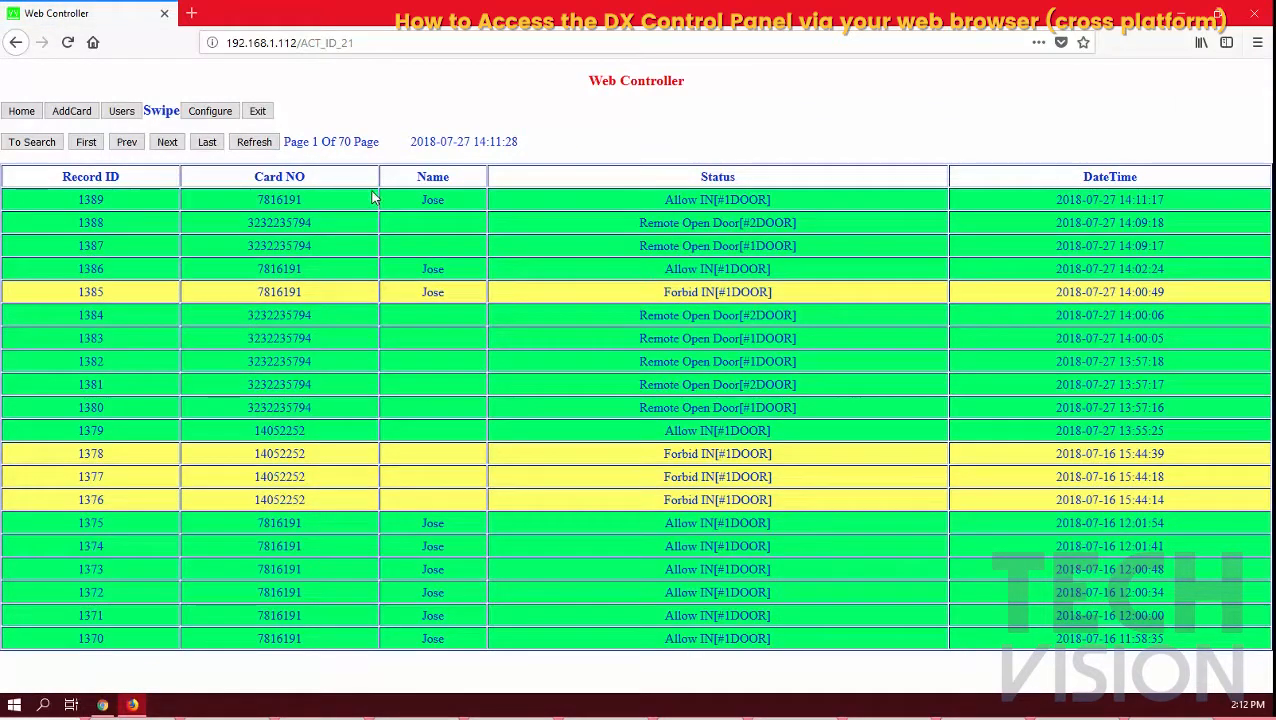
left_click_drag(715, 199, 665, 199)
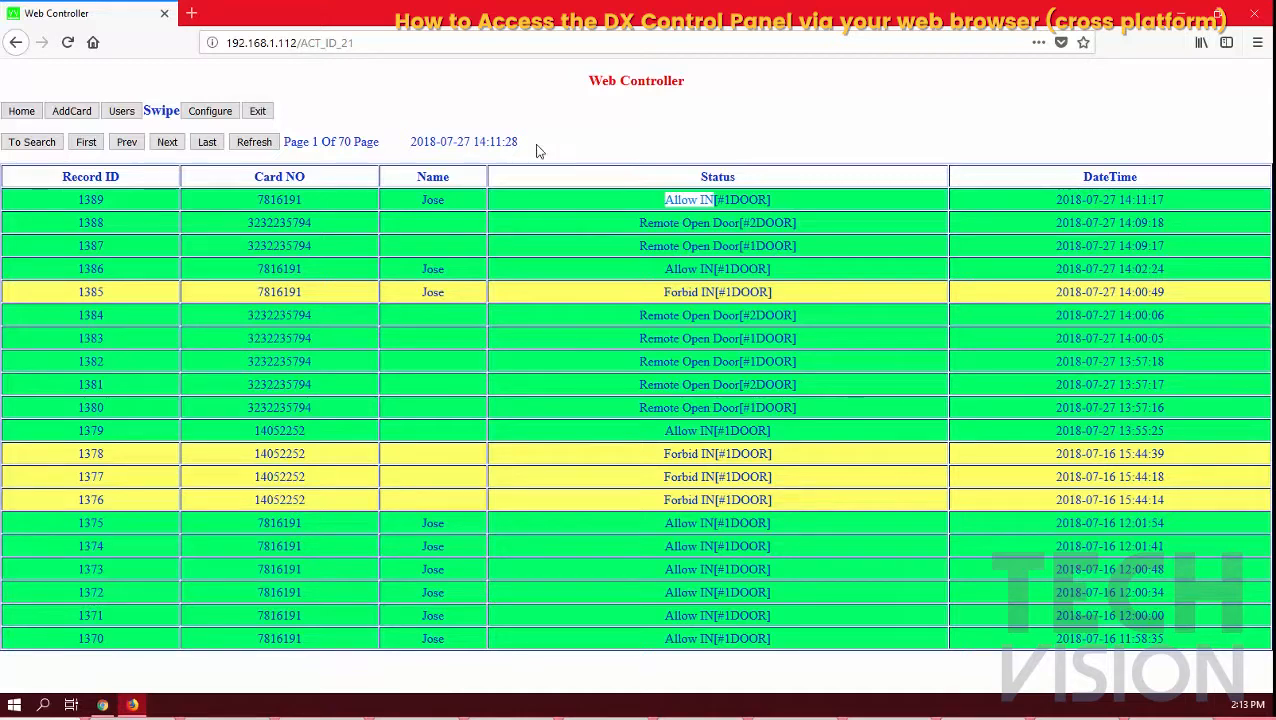
Check the Users list and Configure page, selecting the user's card number before returning to Configure
left_click(126, 115)
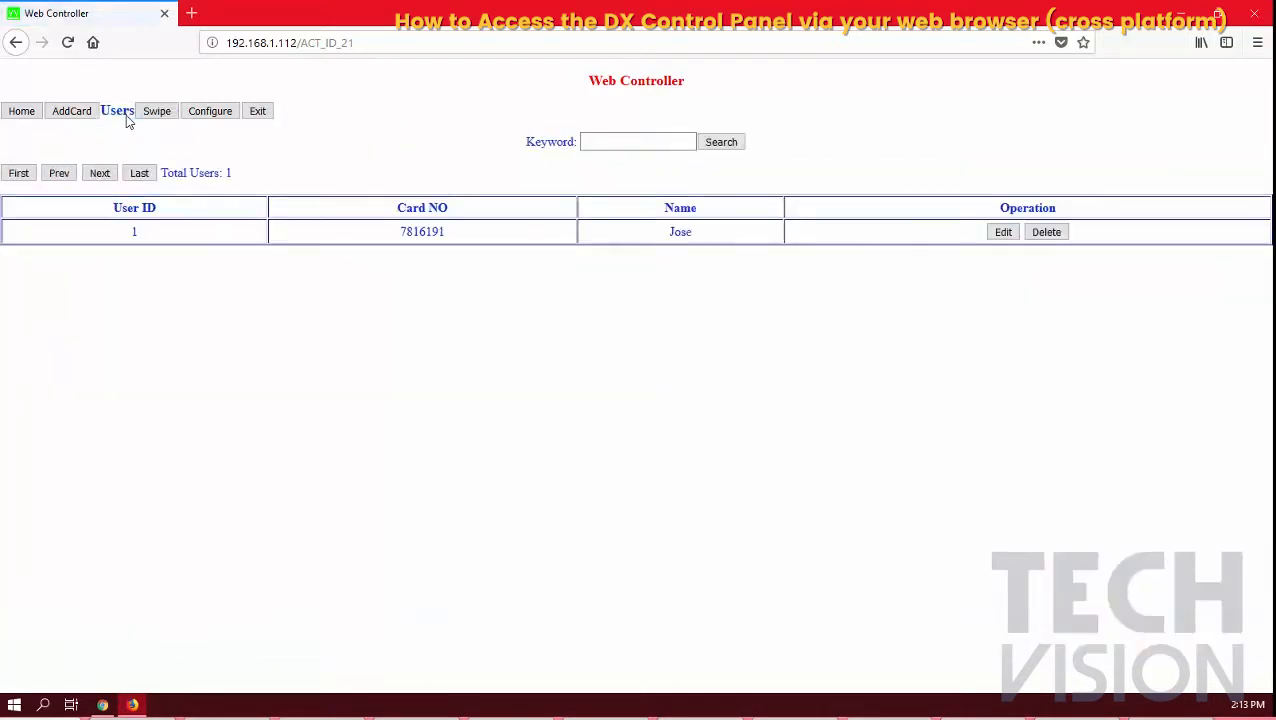
left_click(210, 113)
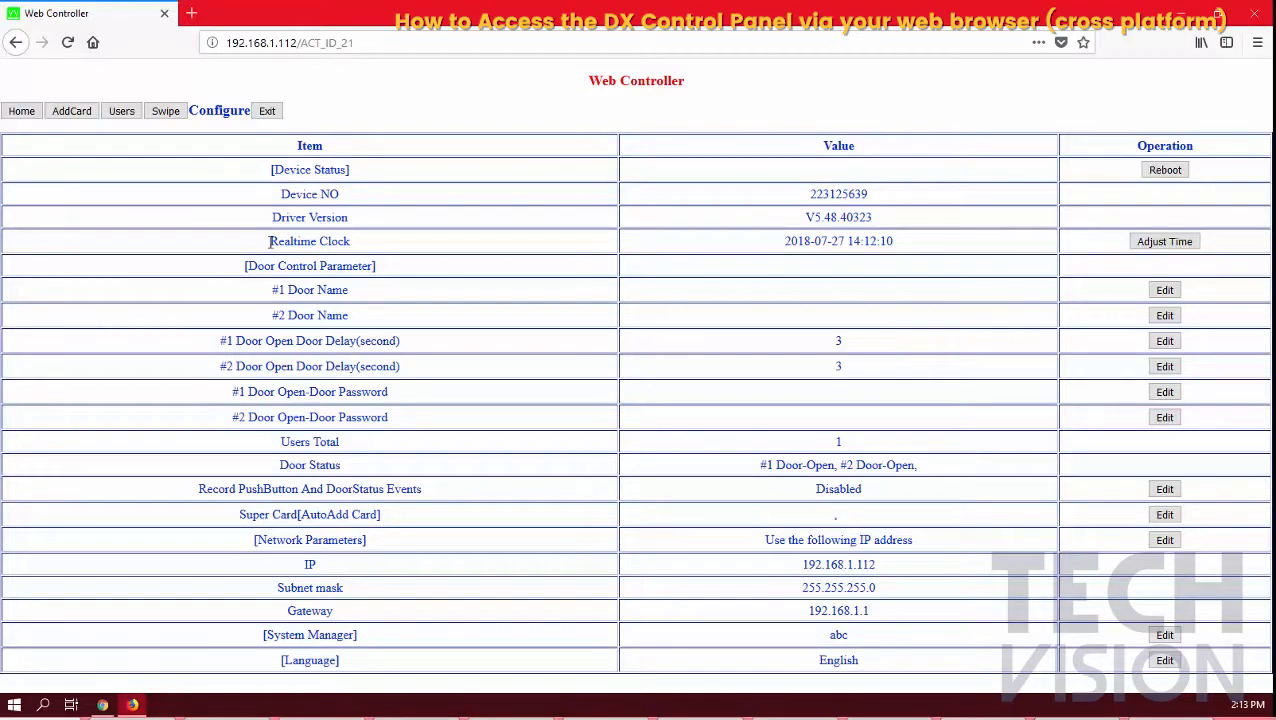
left_click(121, 111)
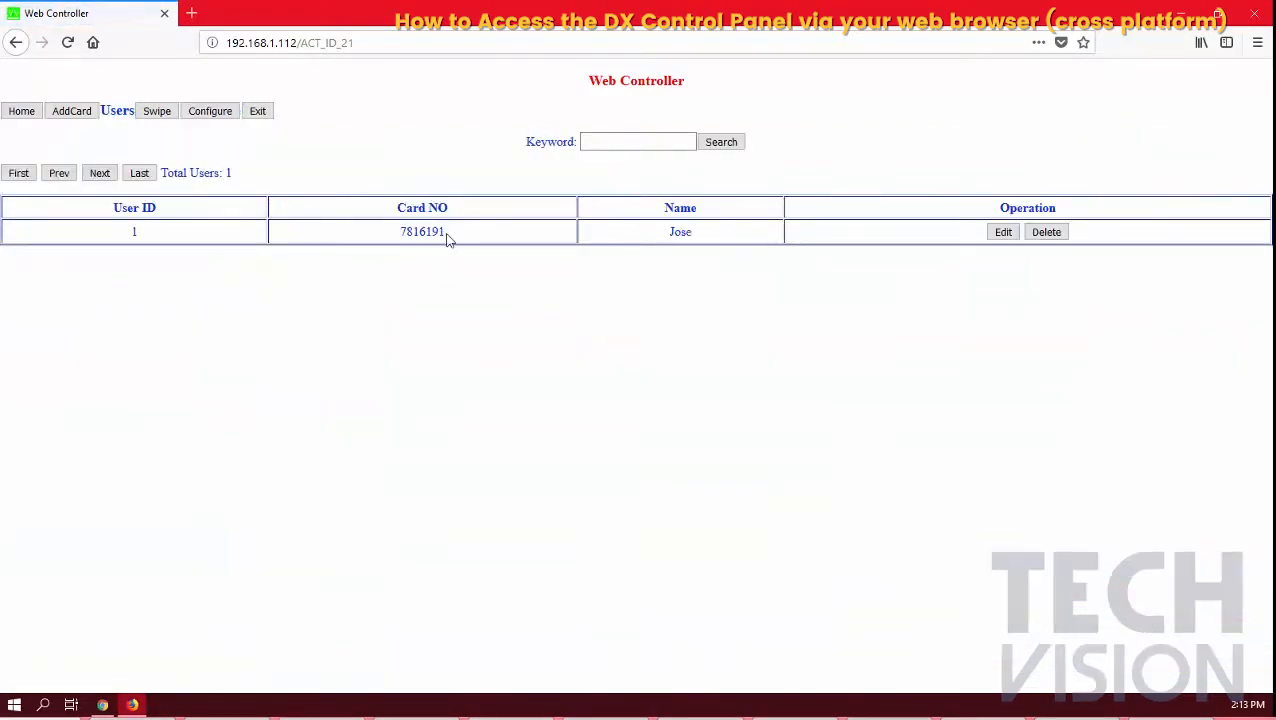
left_click_drag(446, 233, 399, 233)
left_click(210, 111)
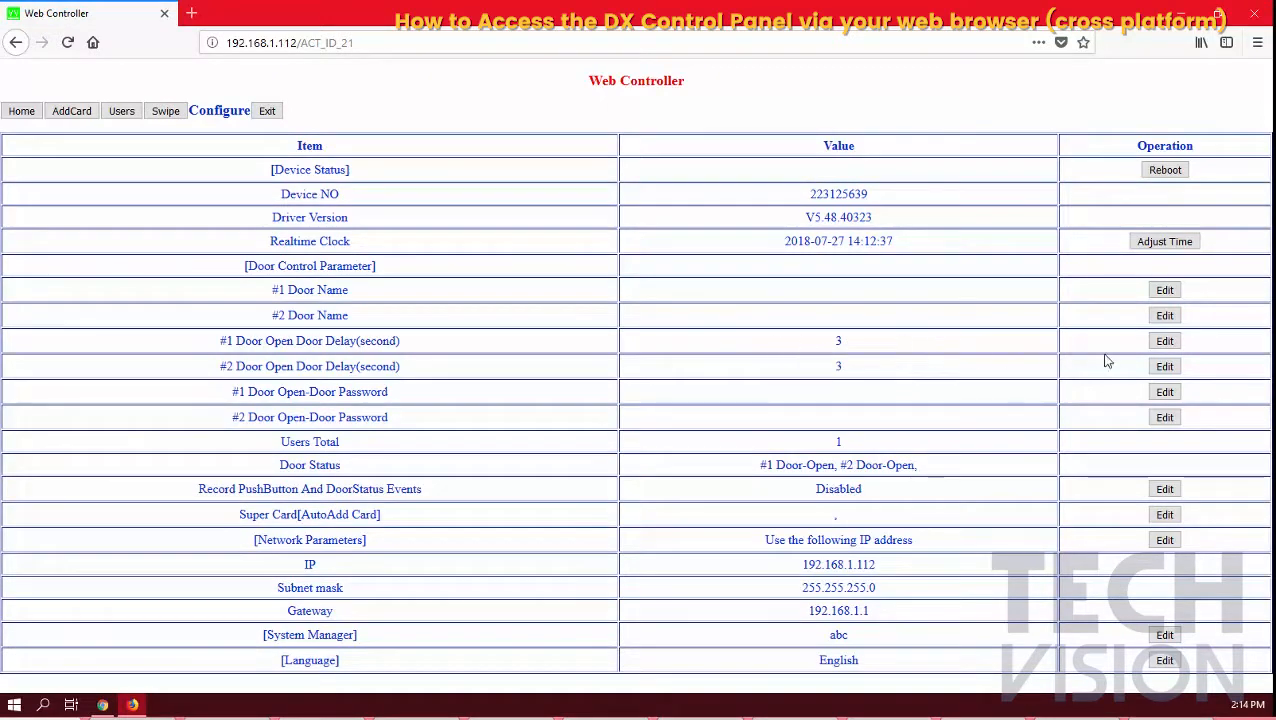
left_click(1163, 340)
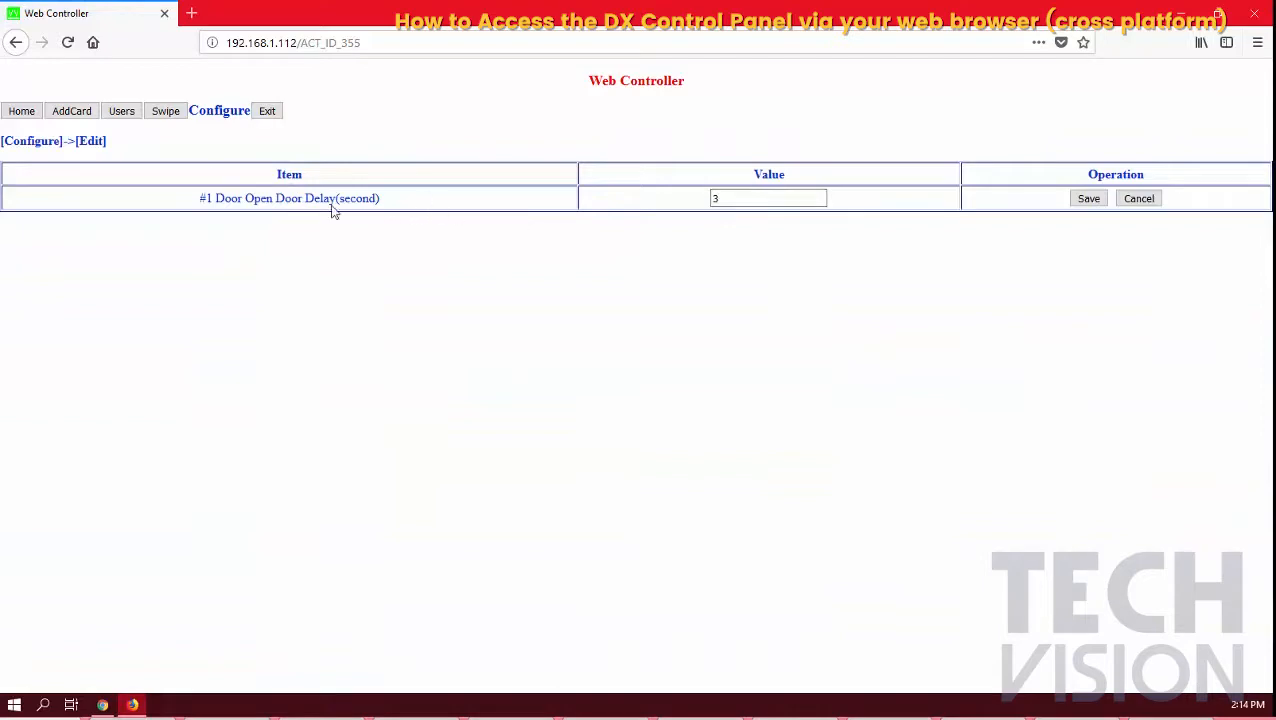
left_click(167, 115)
left_click(210, 114)
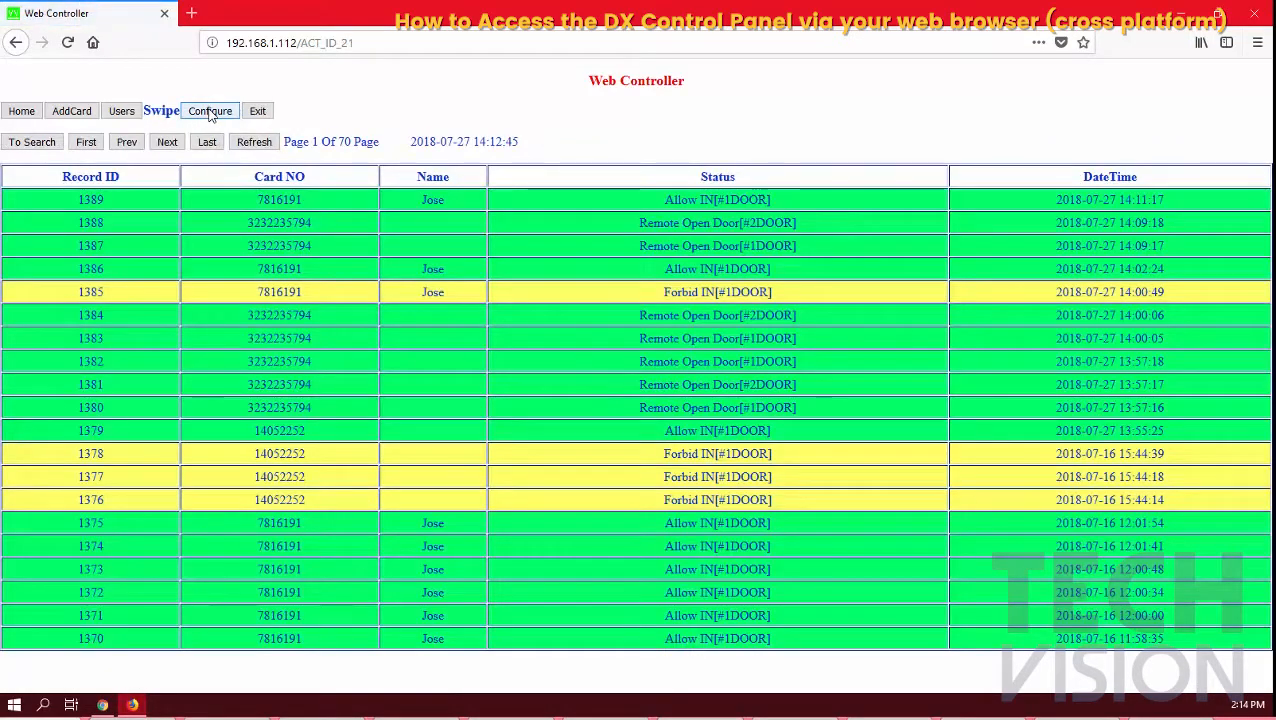